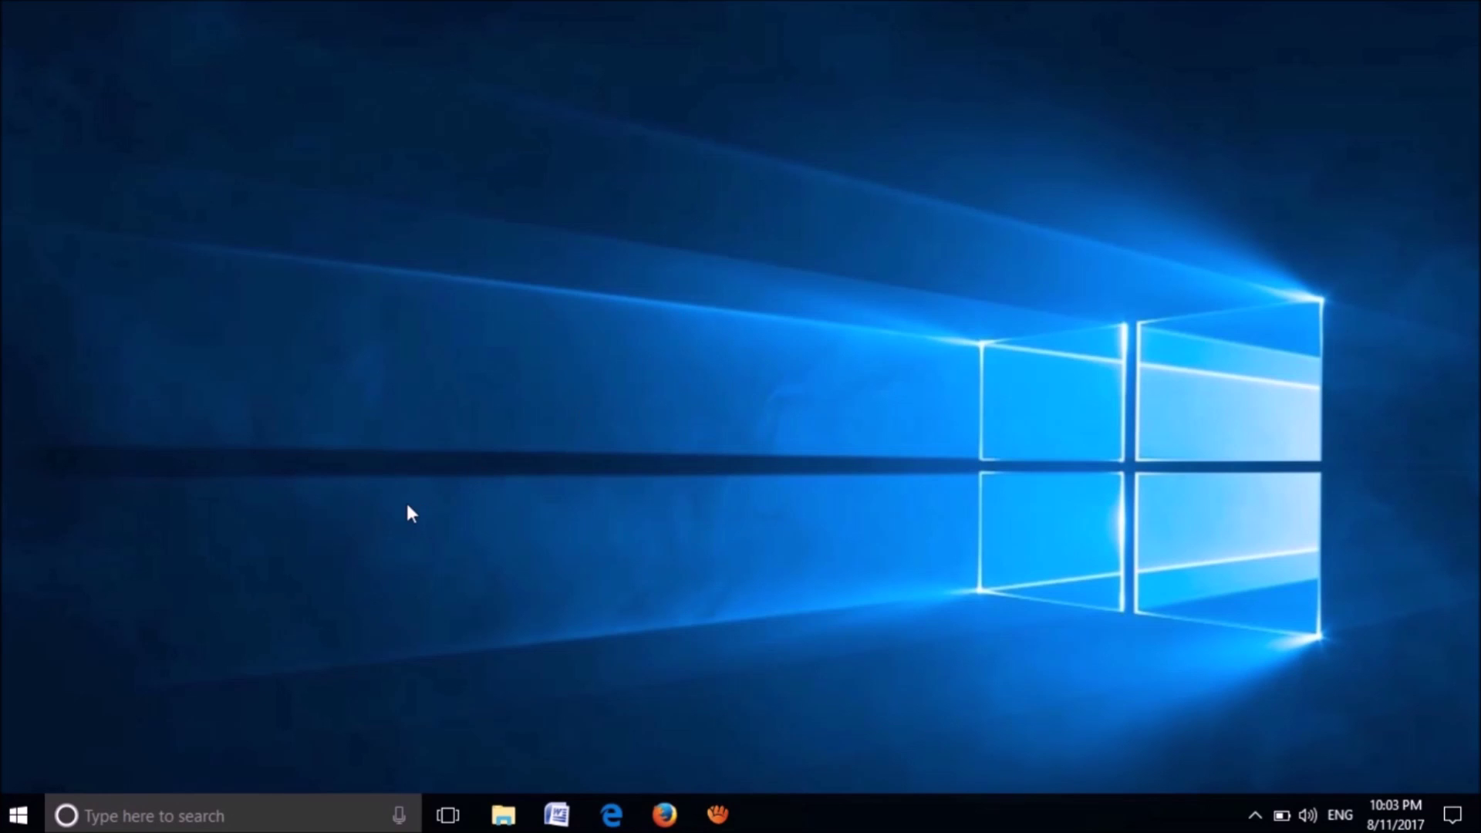
Launch Device Manager from the Start button's Win+X quick-link menu
right_click(21, 815)
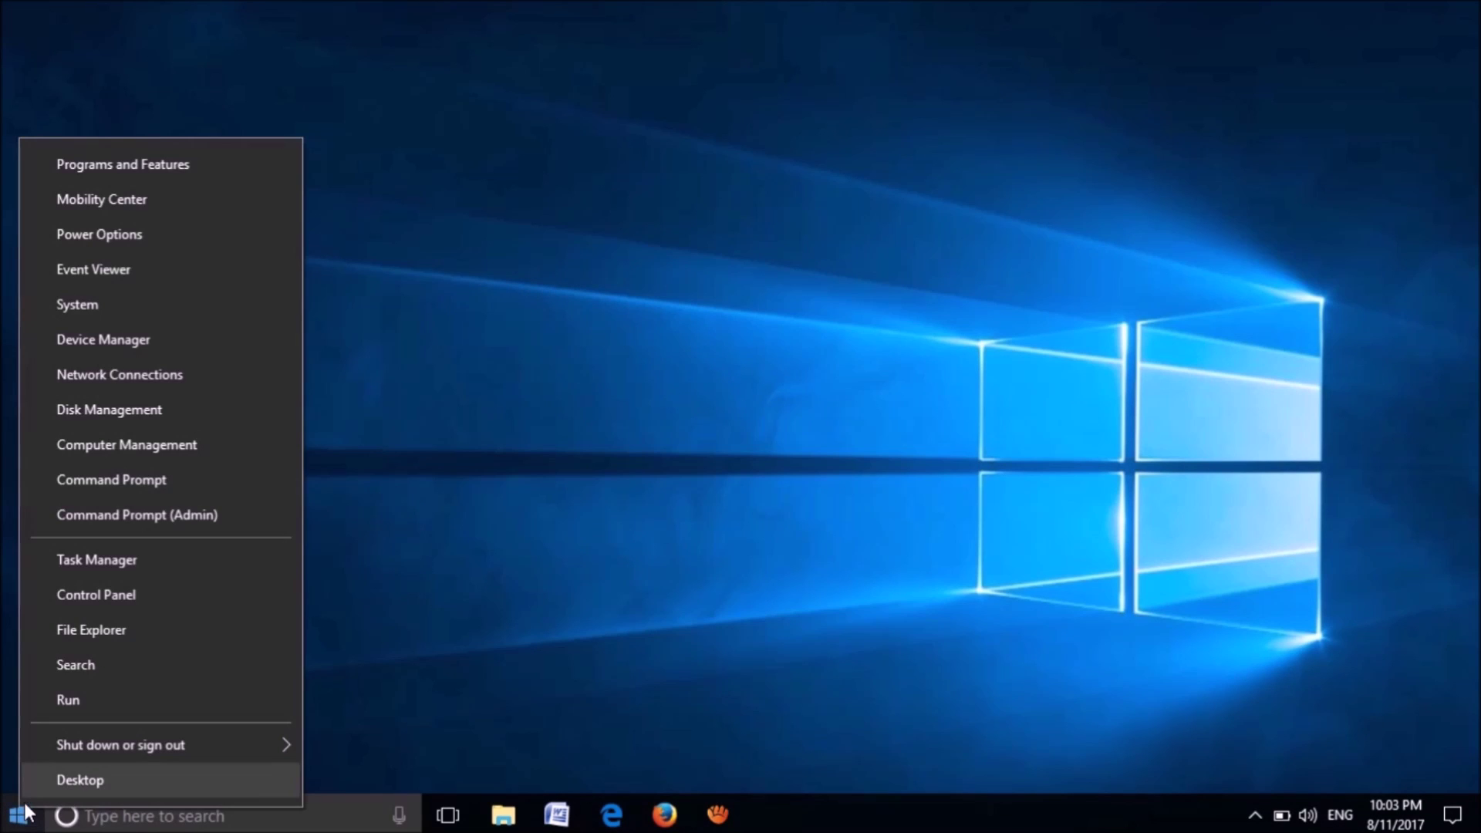
left_click(77, 350)
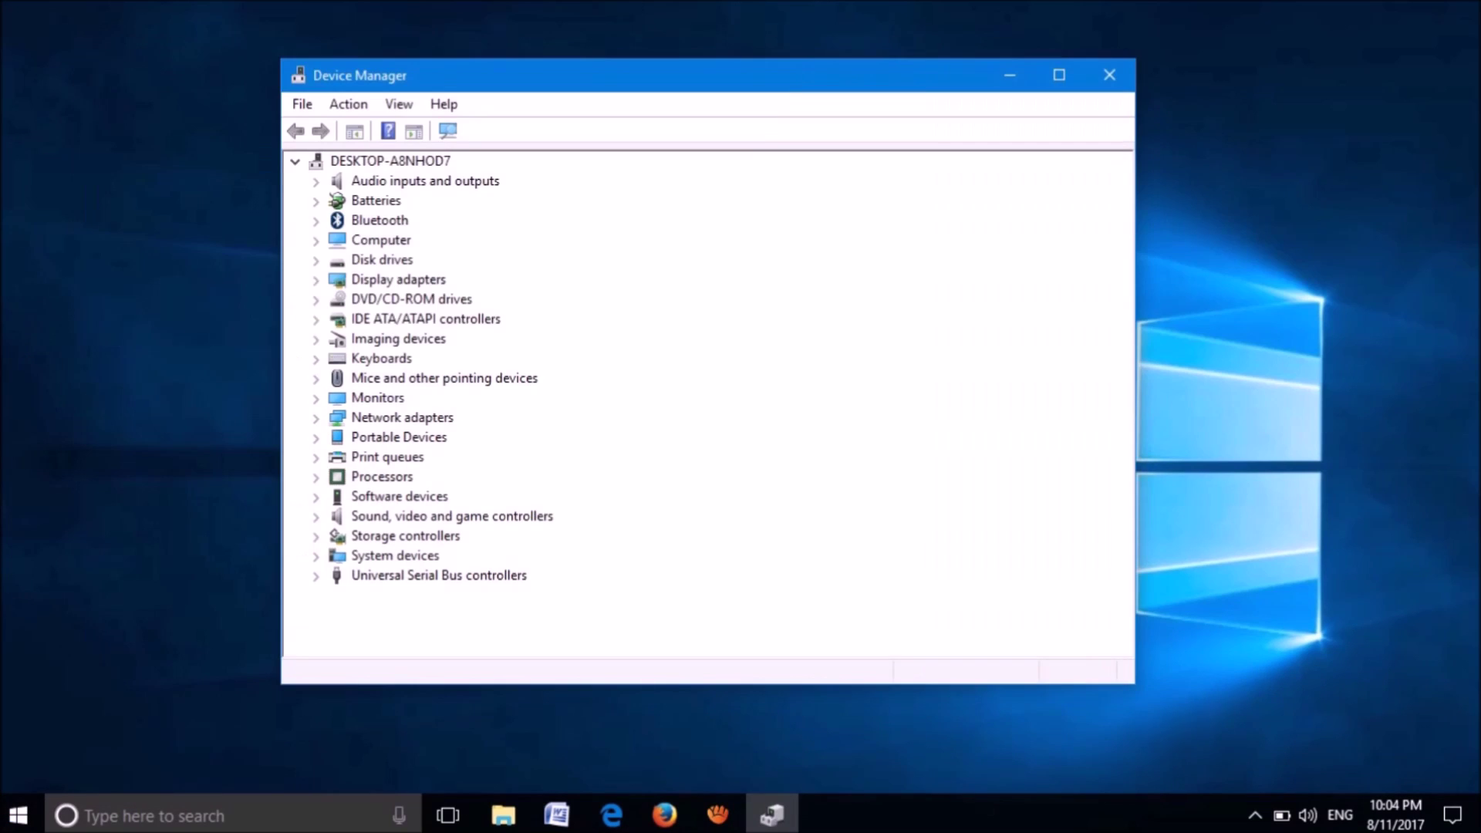
left_click(386, 162)
Uninstall the Integrated Webcam listed under Imaging devices and confirm its removal
key("ctrl")
left_click(316, 339)
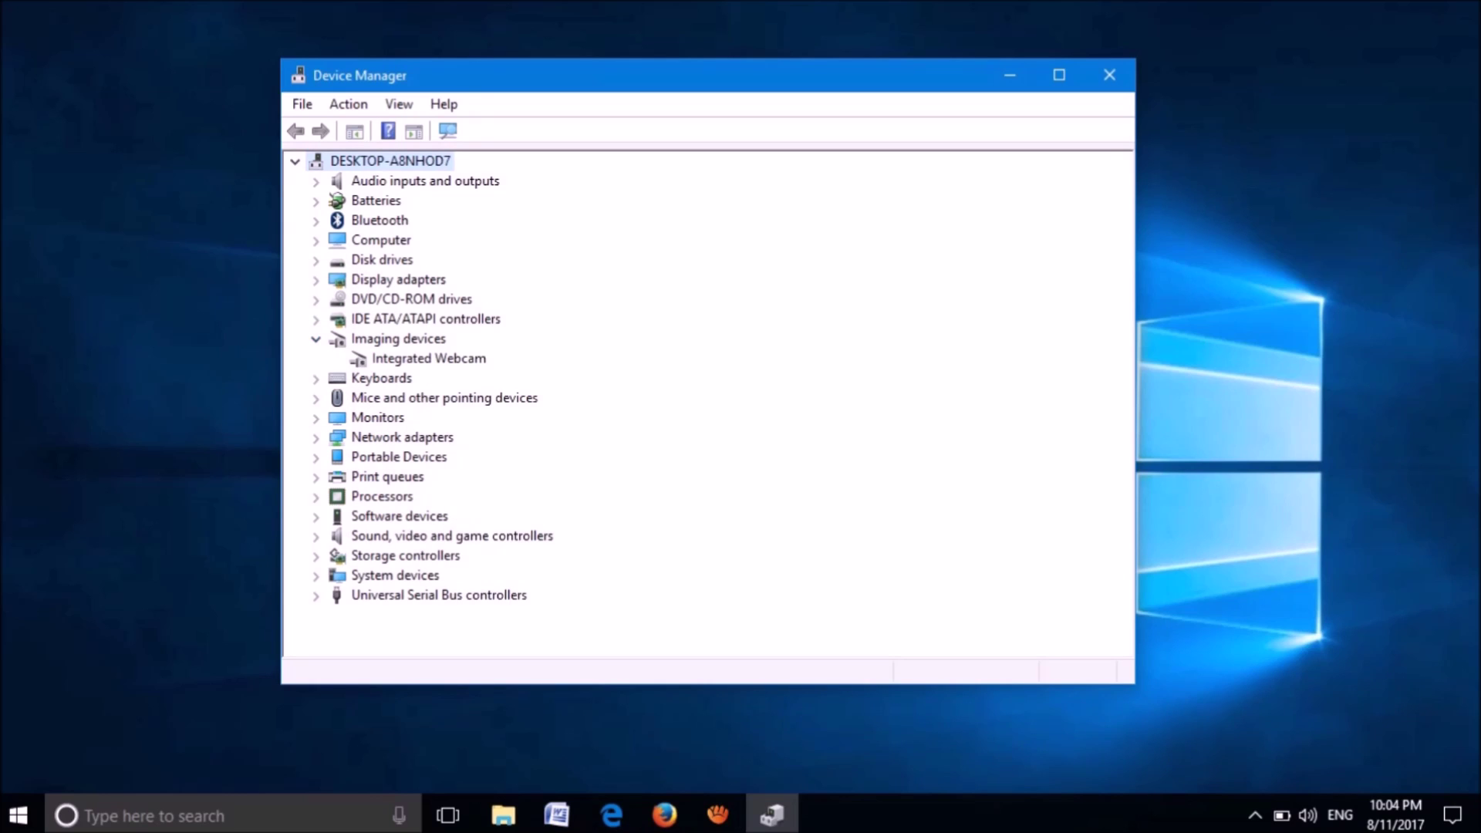
key("ctrl")
left_click(436, 358)
right_click(440, 357)
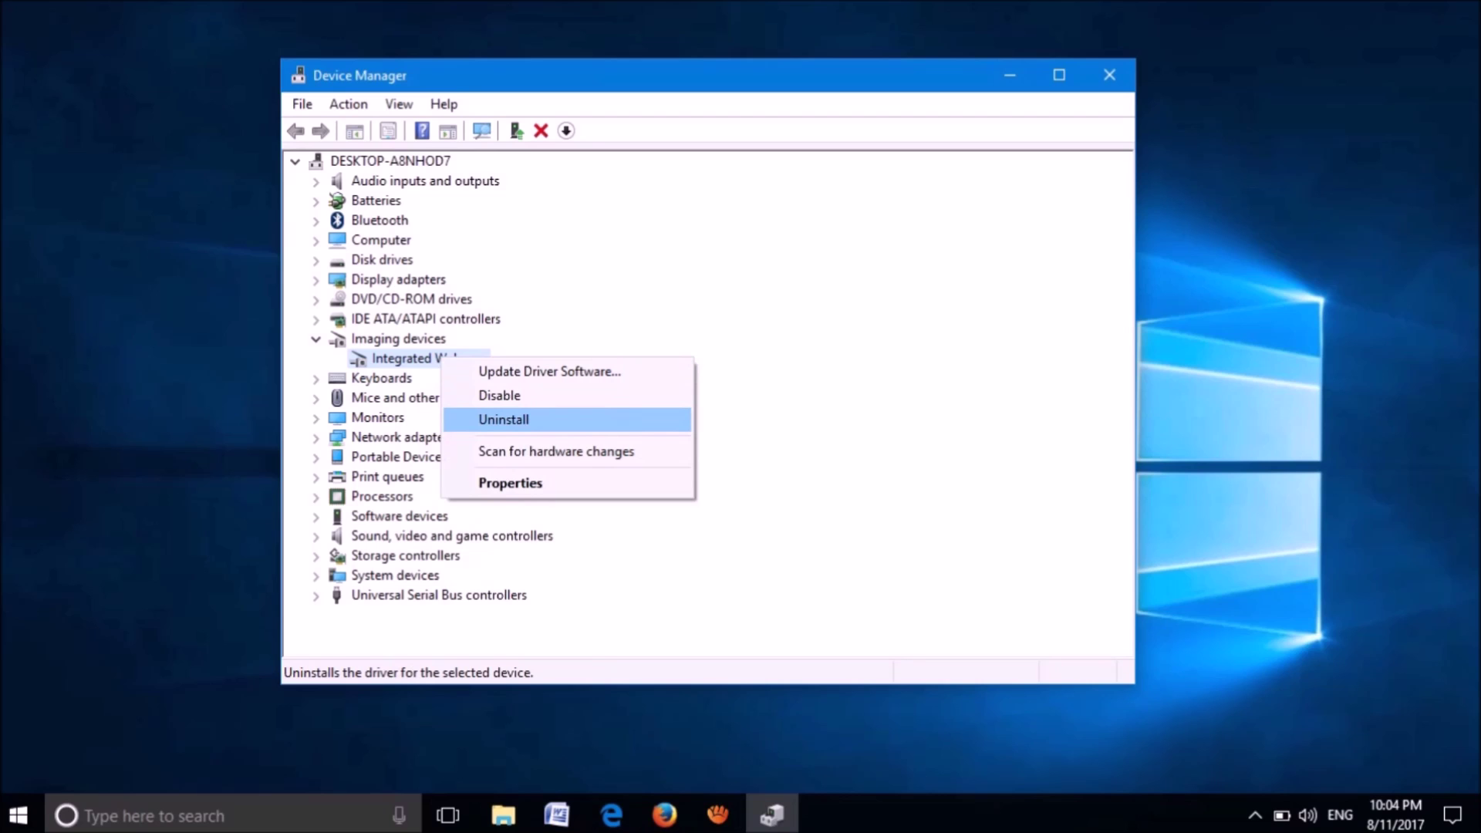
key("Return")
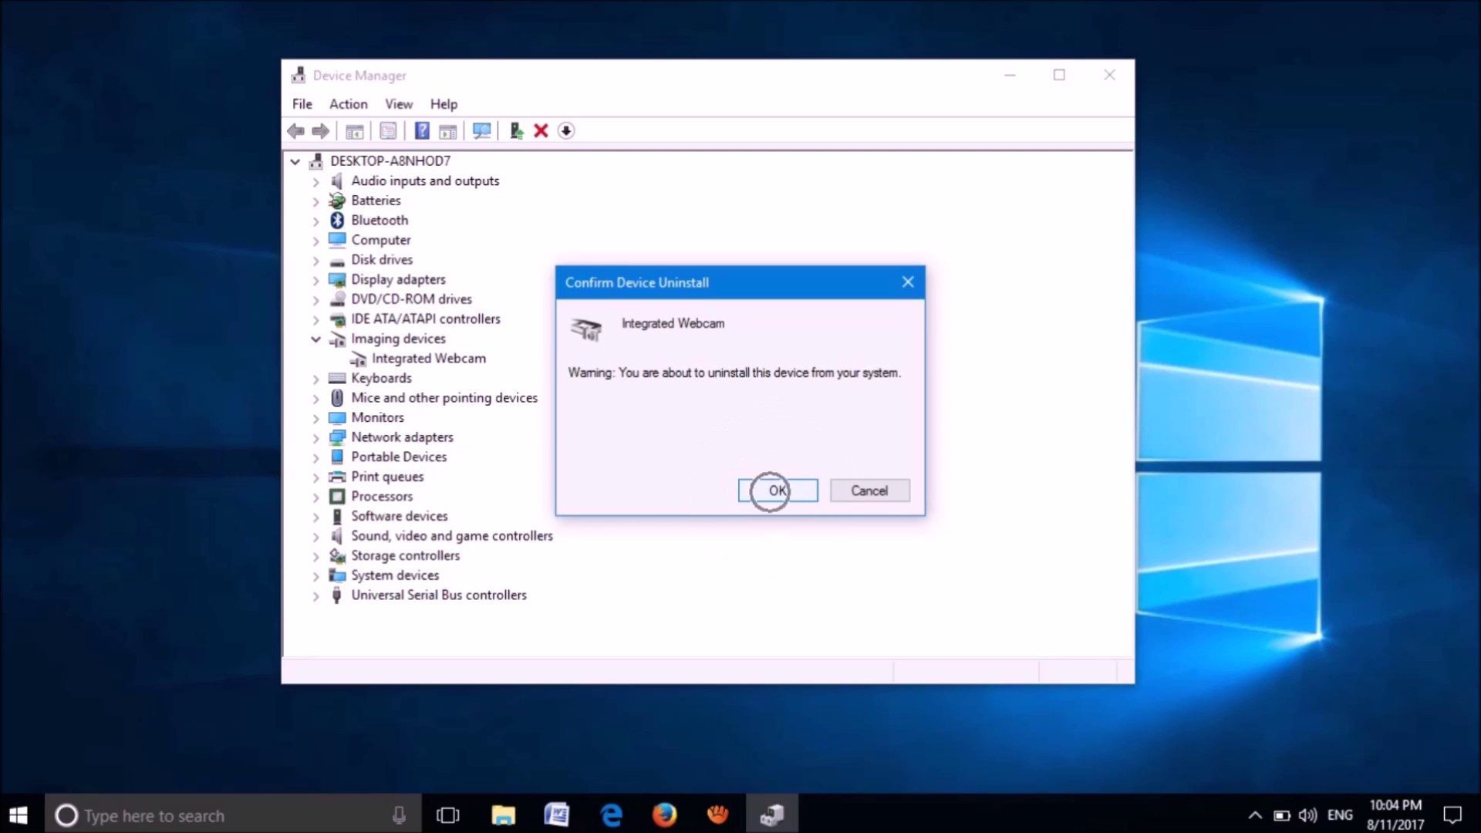
key("Return")
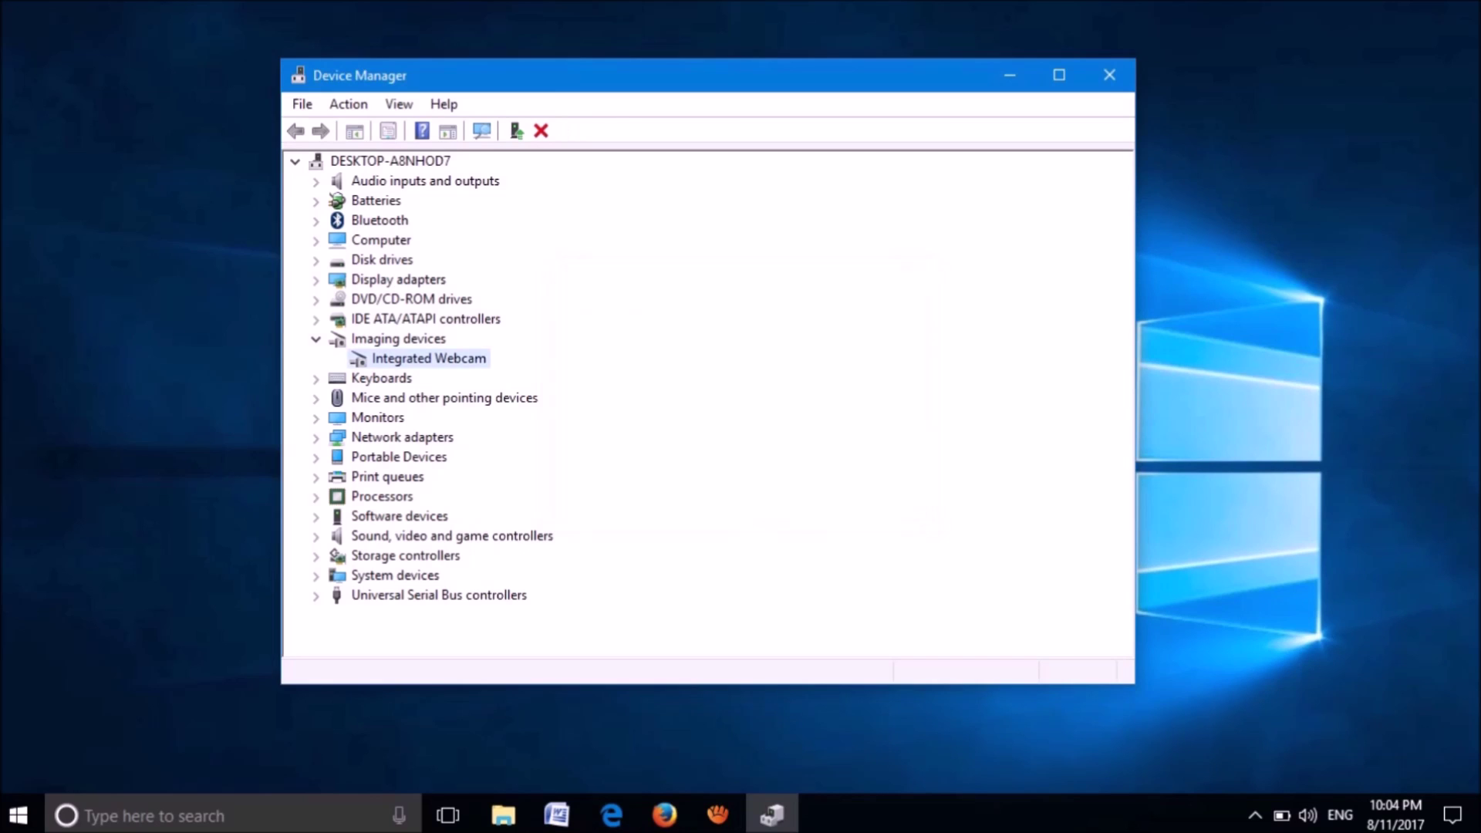
left_click(348, 103)
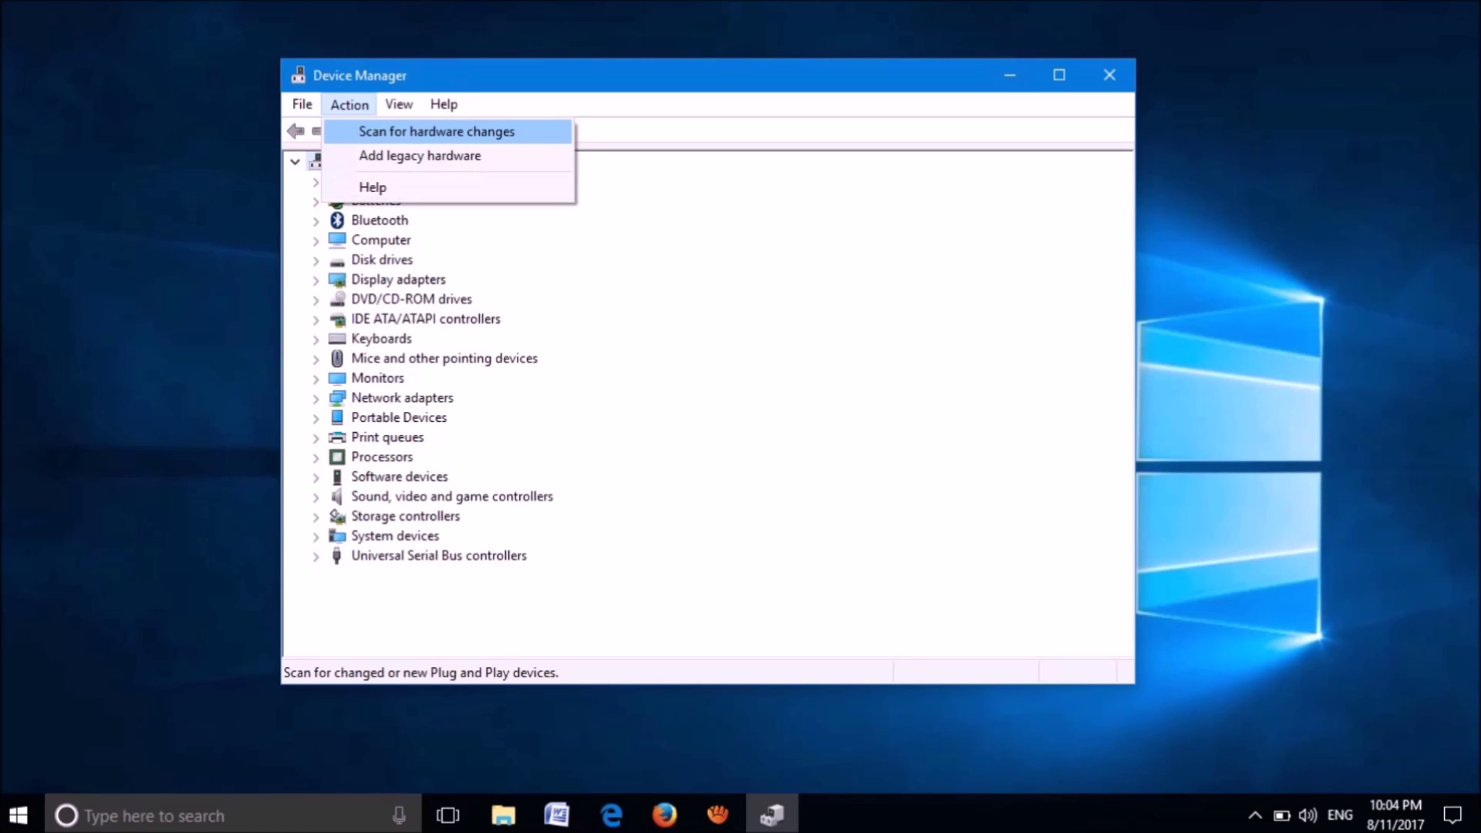
Scan for hardware changes, check the Integrated Webcam is back under Imaging devices, then close Device Manager
left_click(362, 131)
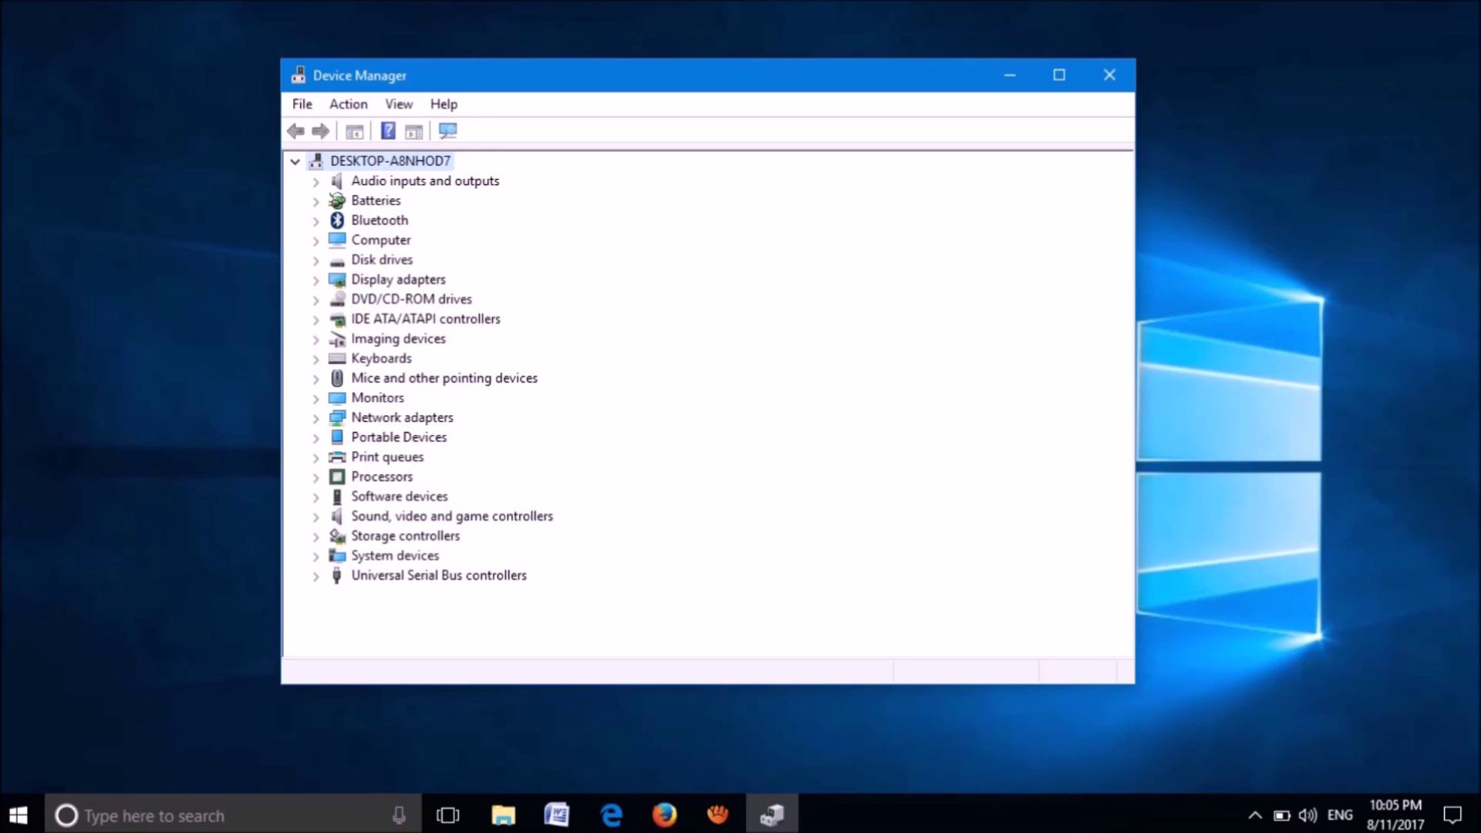
left_click(316, 340)
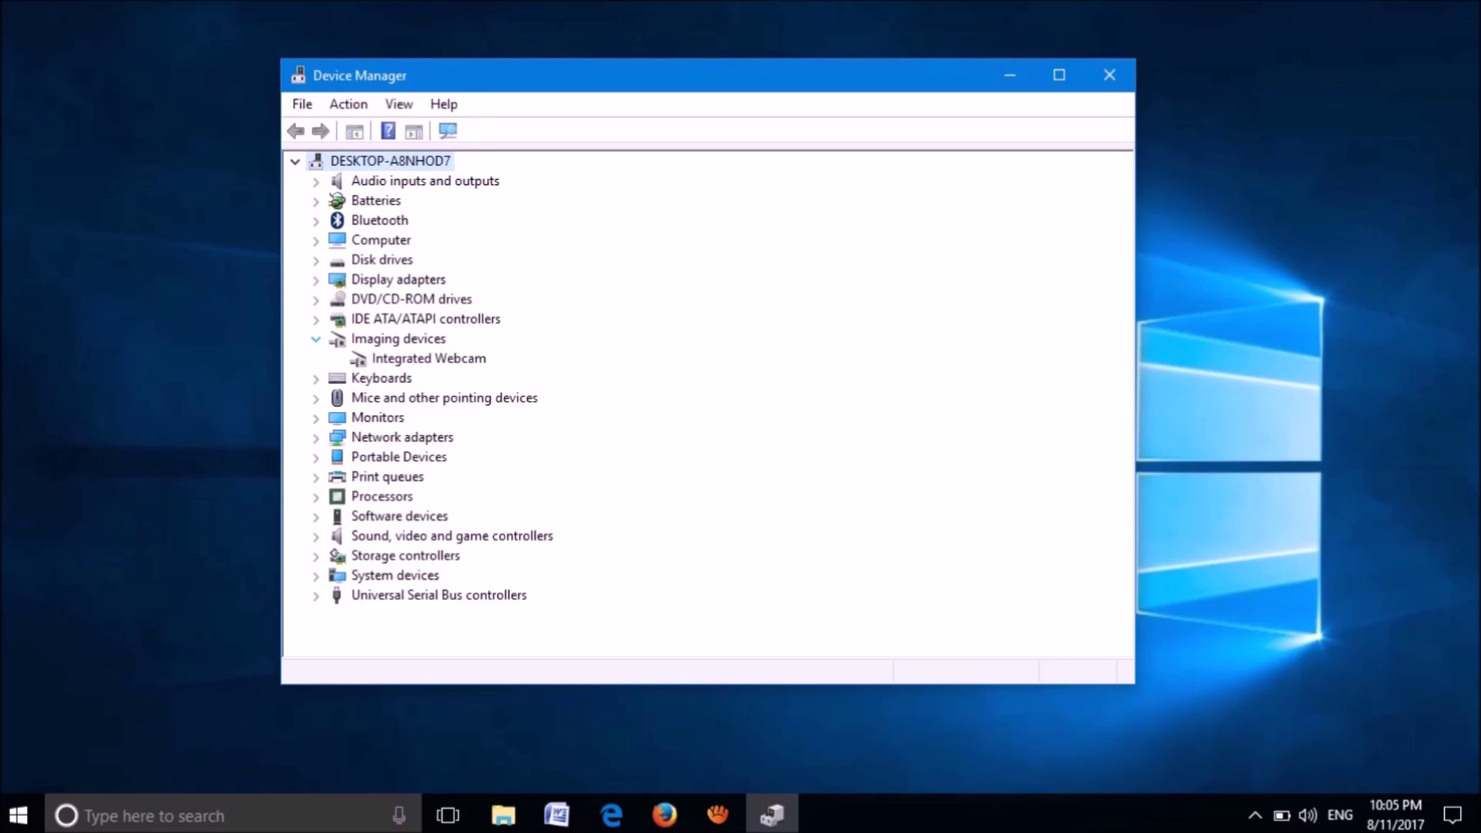
left_click(316, 340)
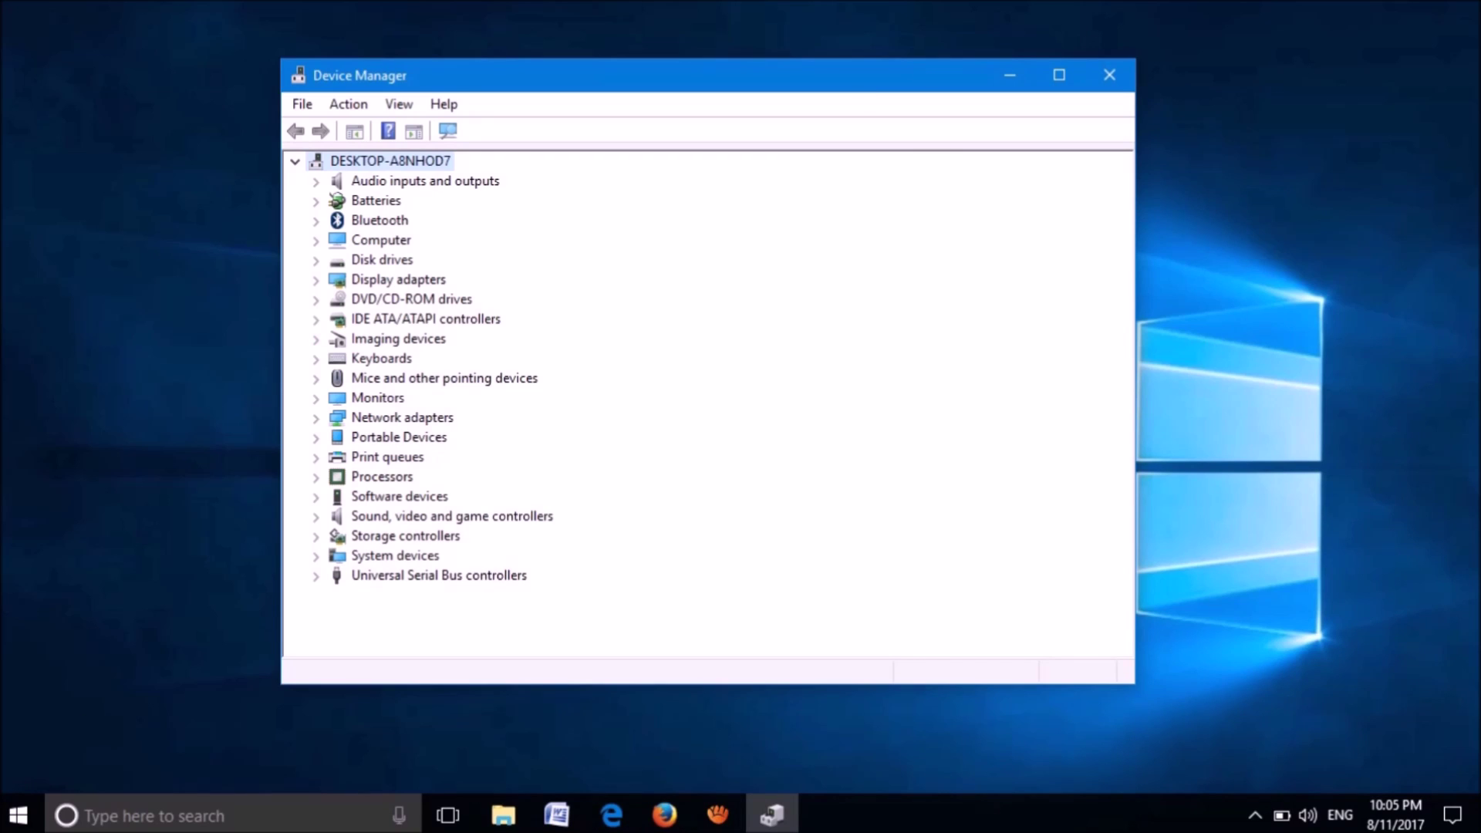
left_click(1109, 75)
Open and dismiss the Win+X quick-link menu, leaving a clear desktop
right_click(18, 819)
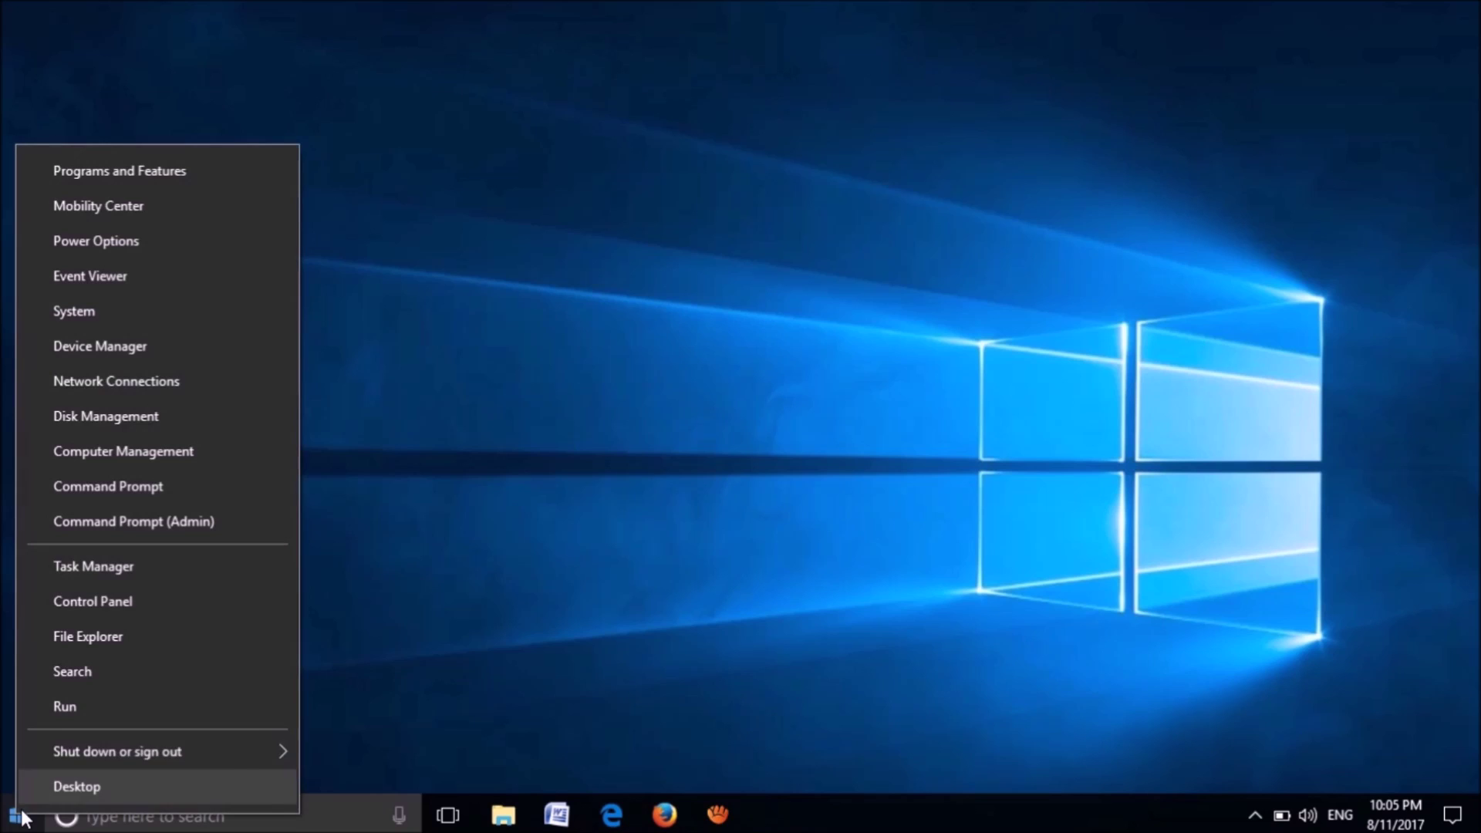
mouse_move(192, 751)
left_click(756, 378)
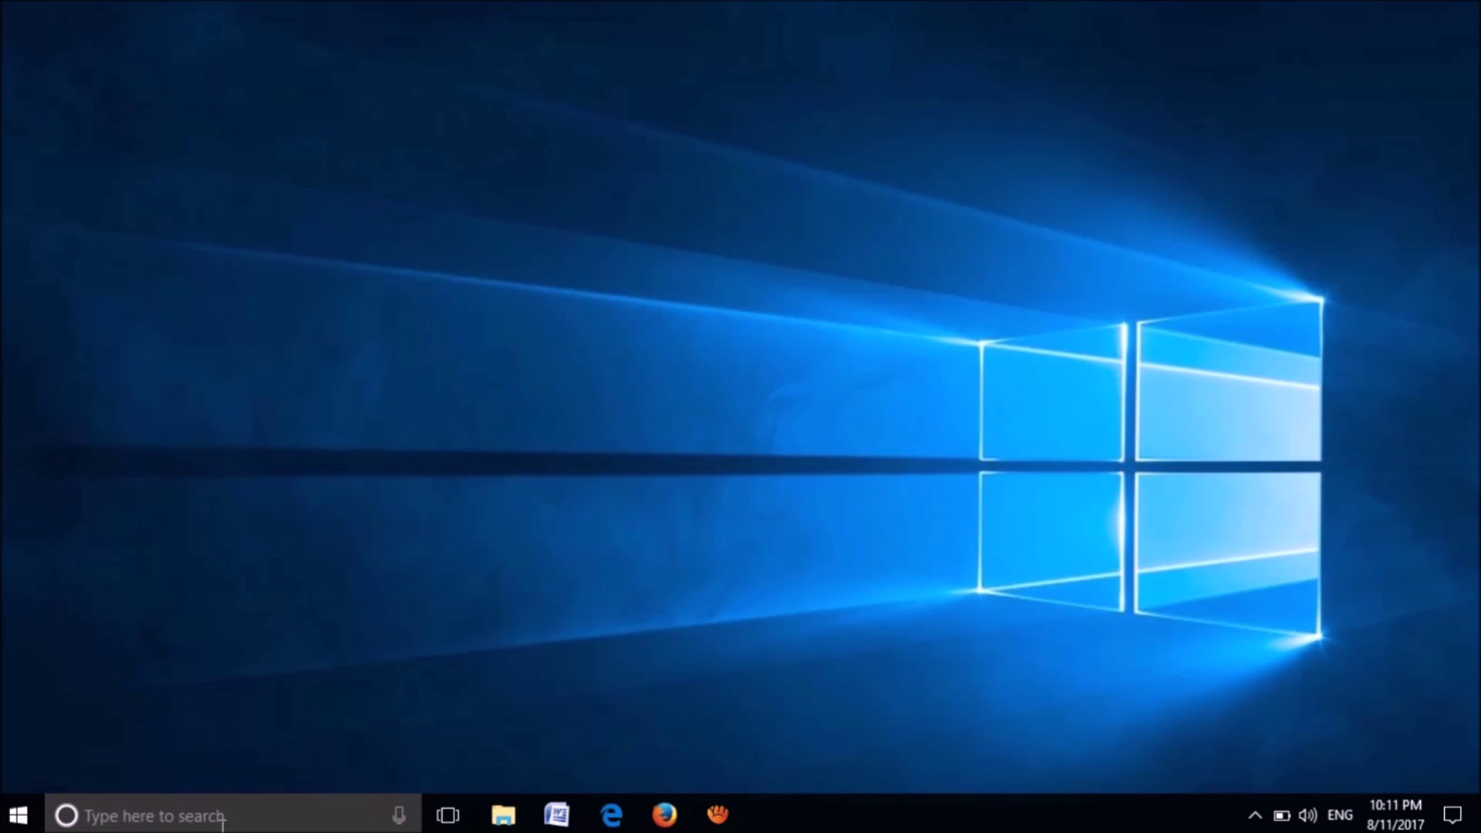
Search for 'services' and run the Services console as administrator
left_click(222, 822)
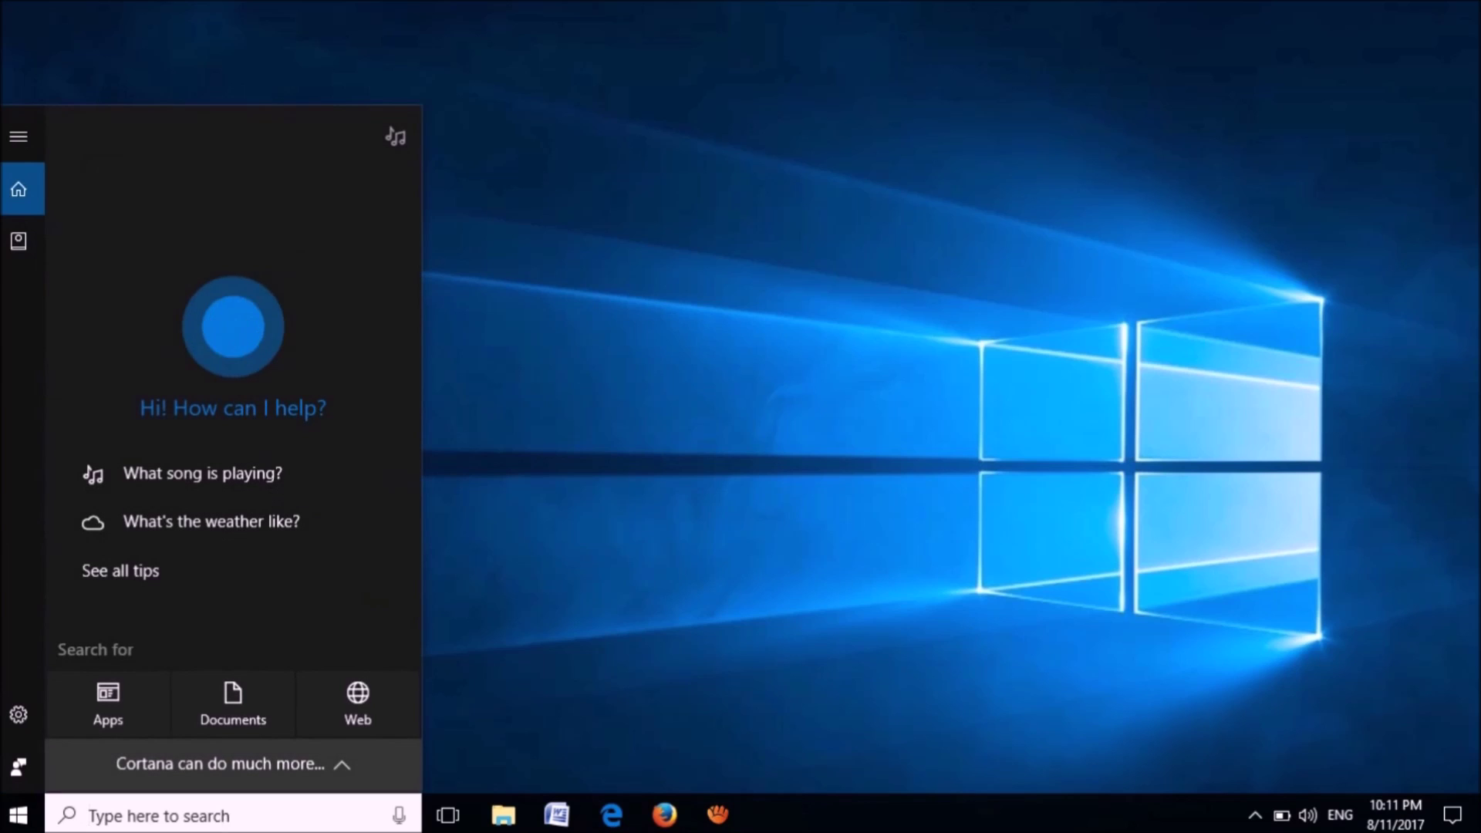
type("services")
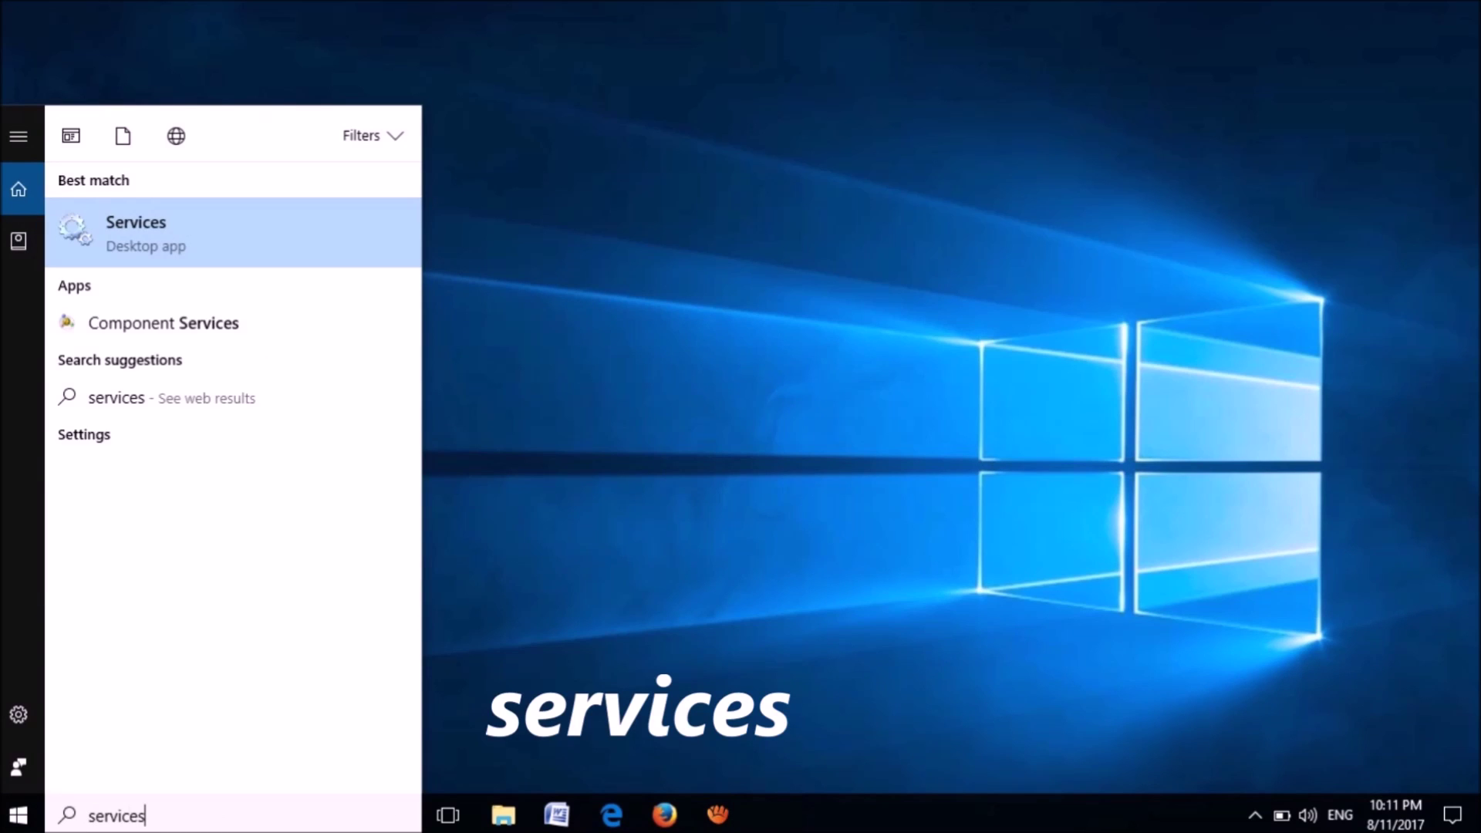
right_click(234, 245)
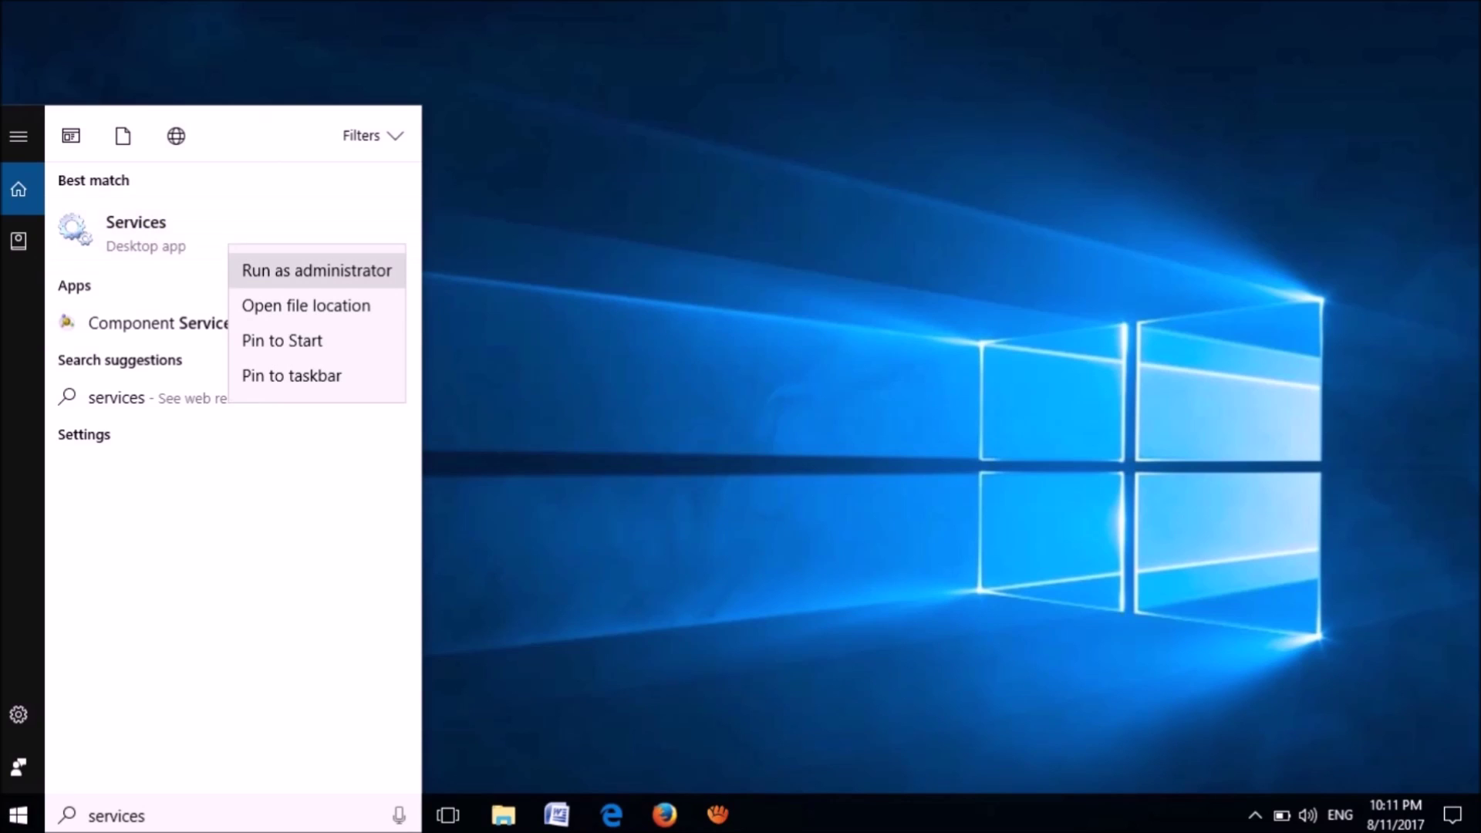
left_click(316, 269)
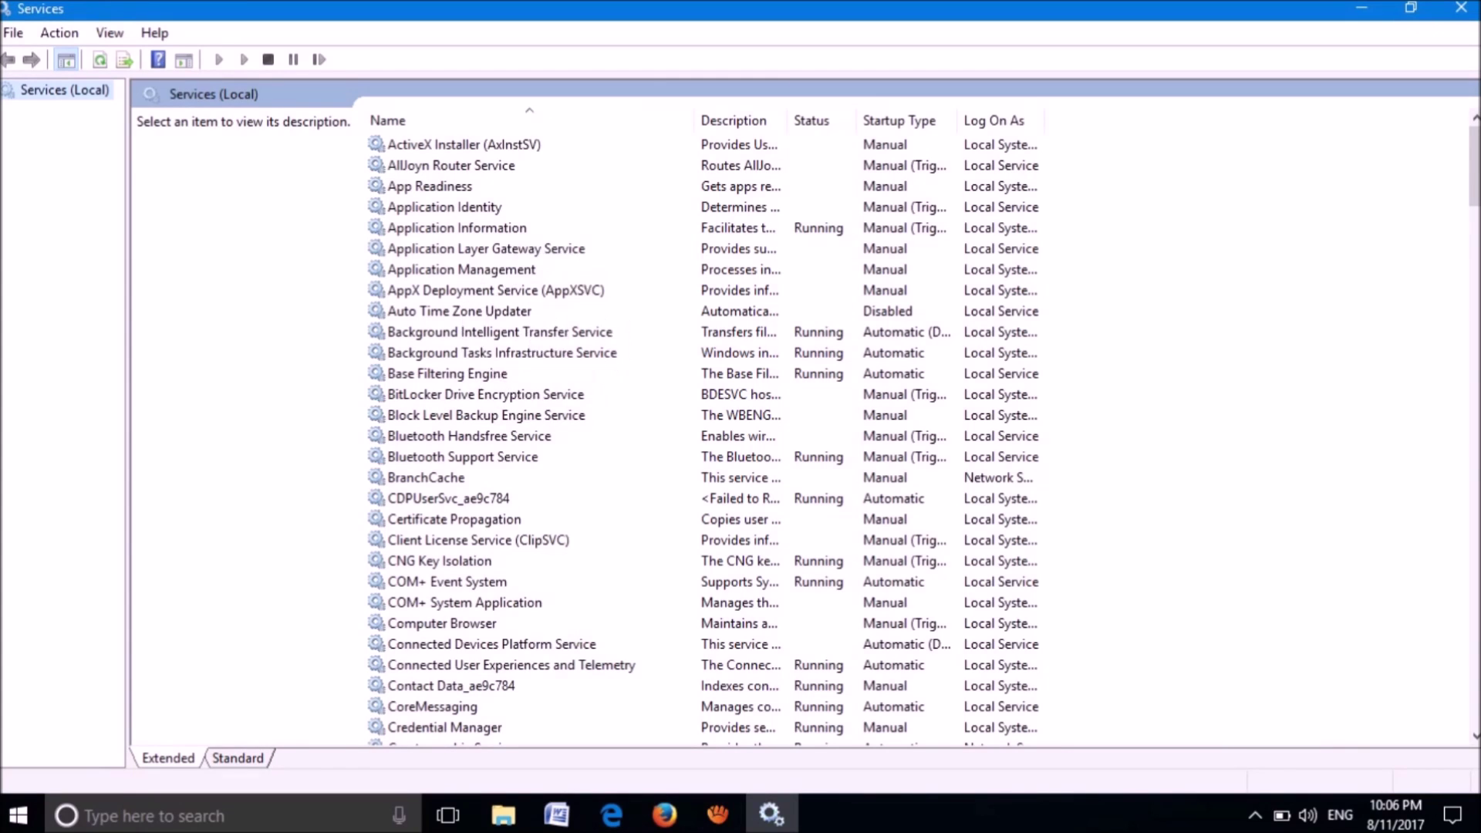
Find the Windows Update service in the list and open its properties
scroll(771, 432, "down", 20)
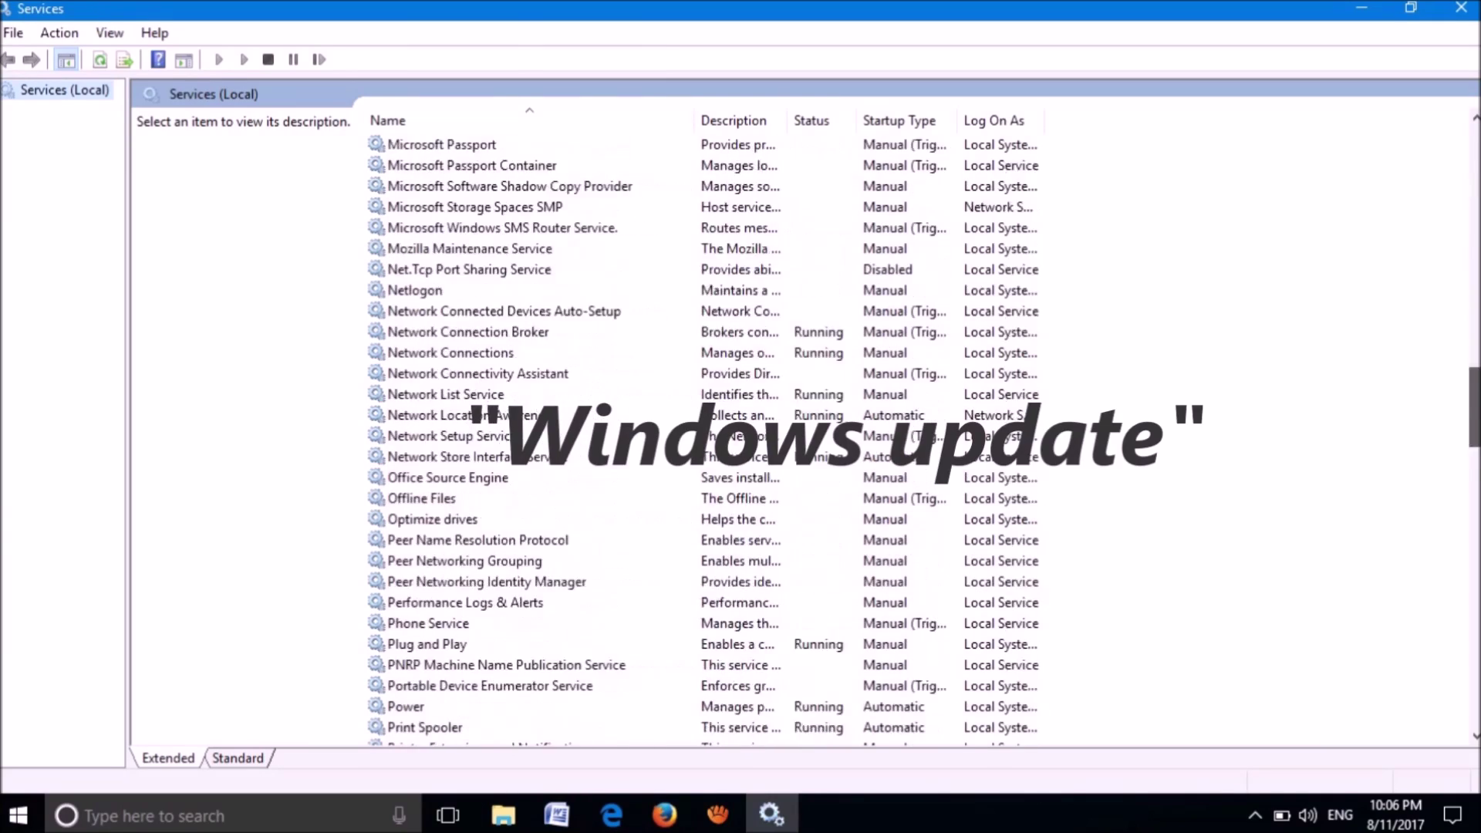
scroll(771, 432, "down", 12)
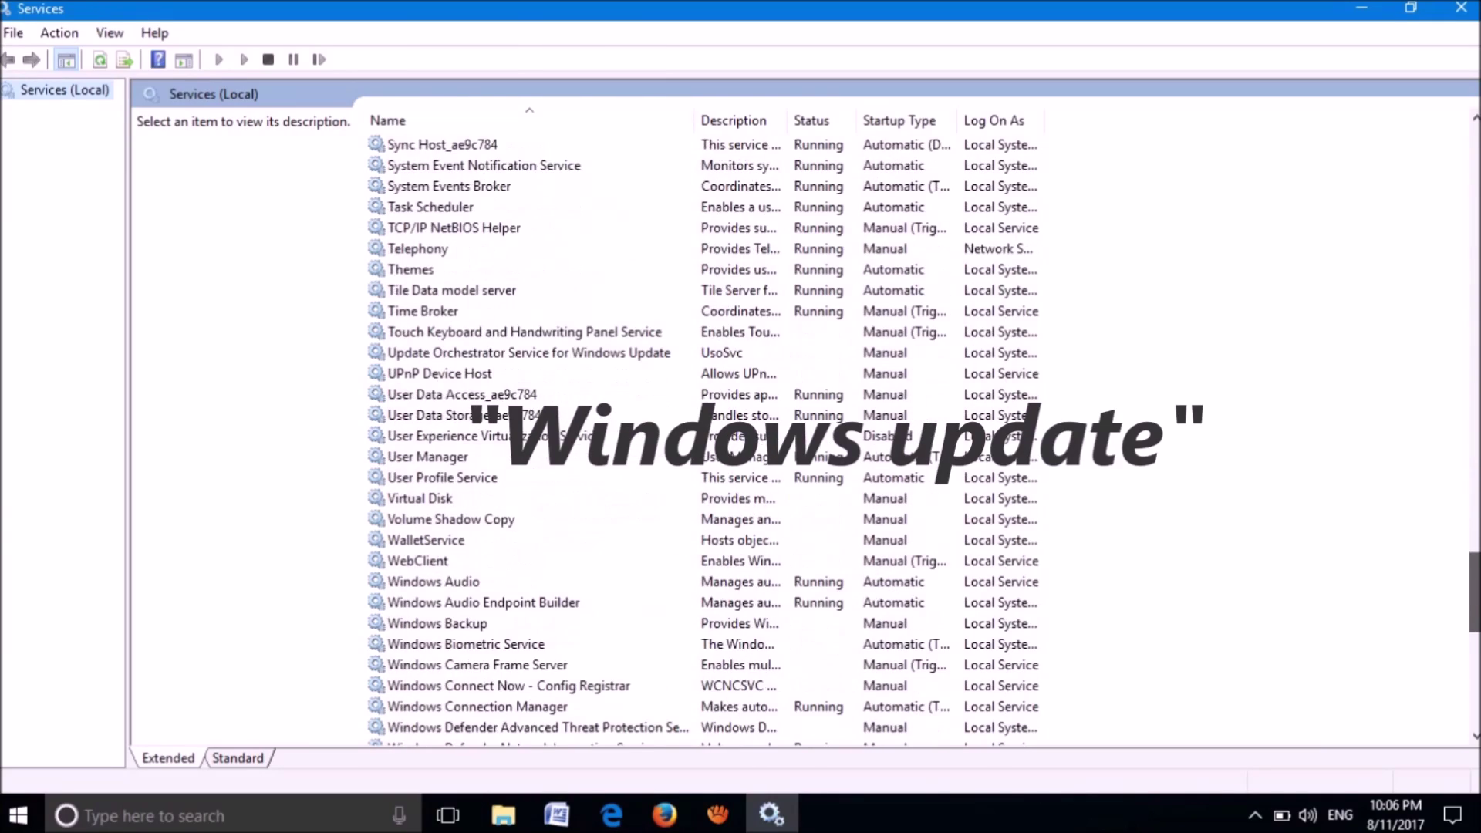
scroll(771, 432, "down", 6)
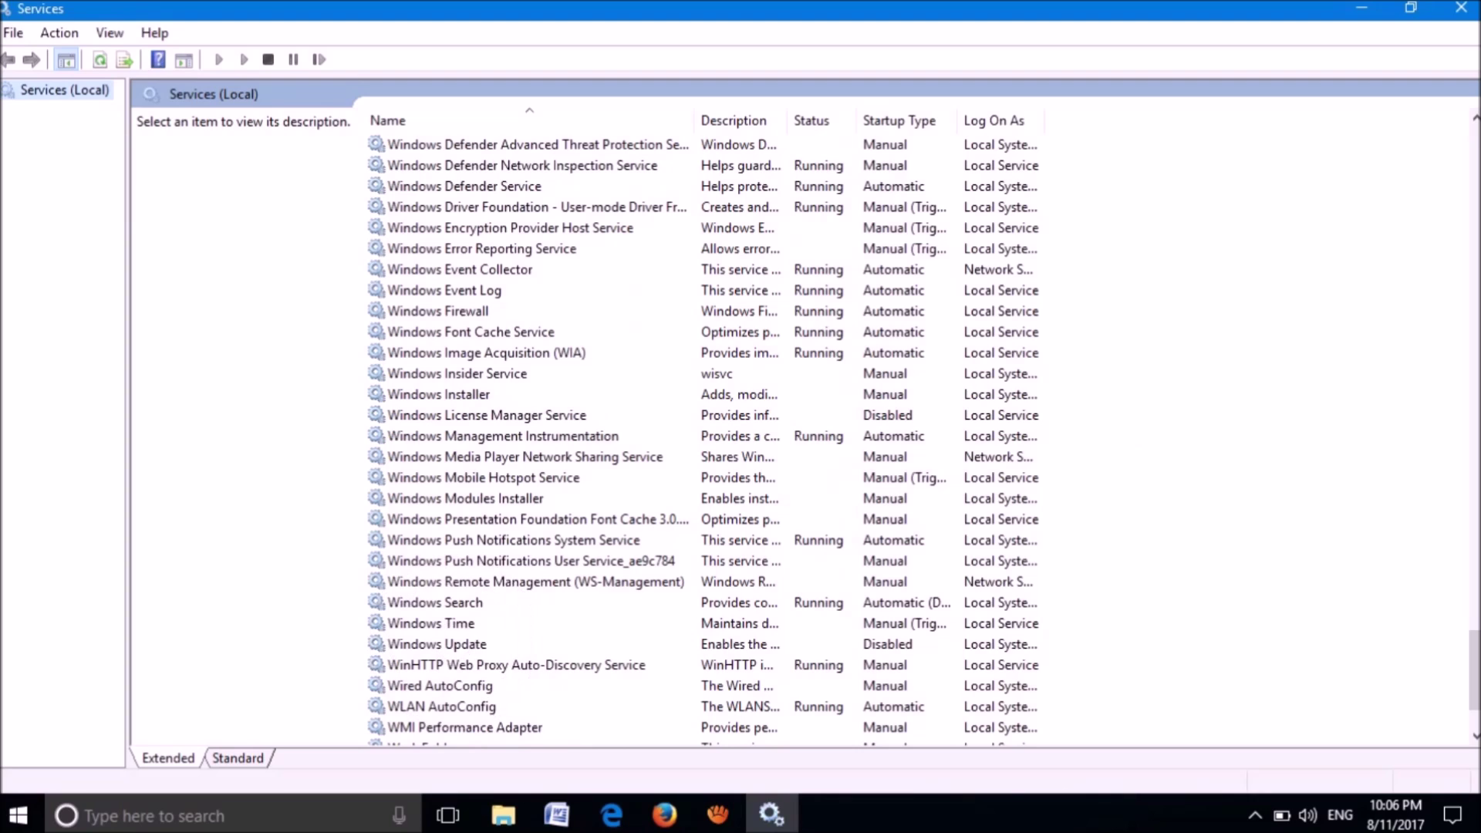
left_click(436, 644)
right_click(484, 642)
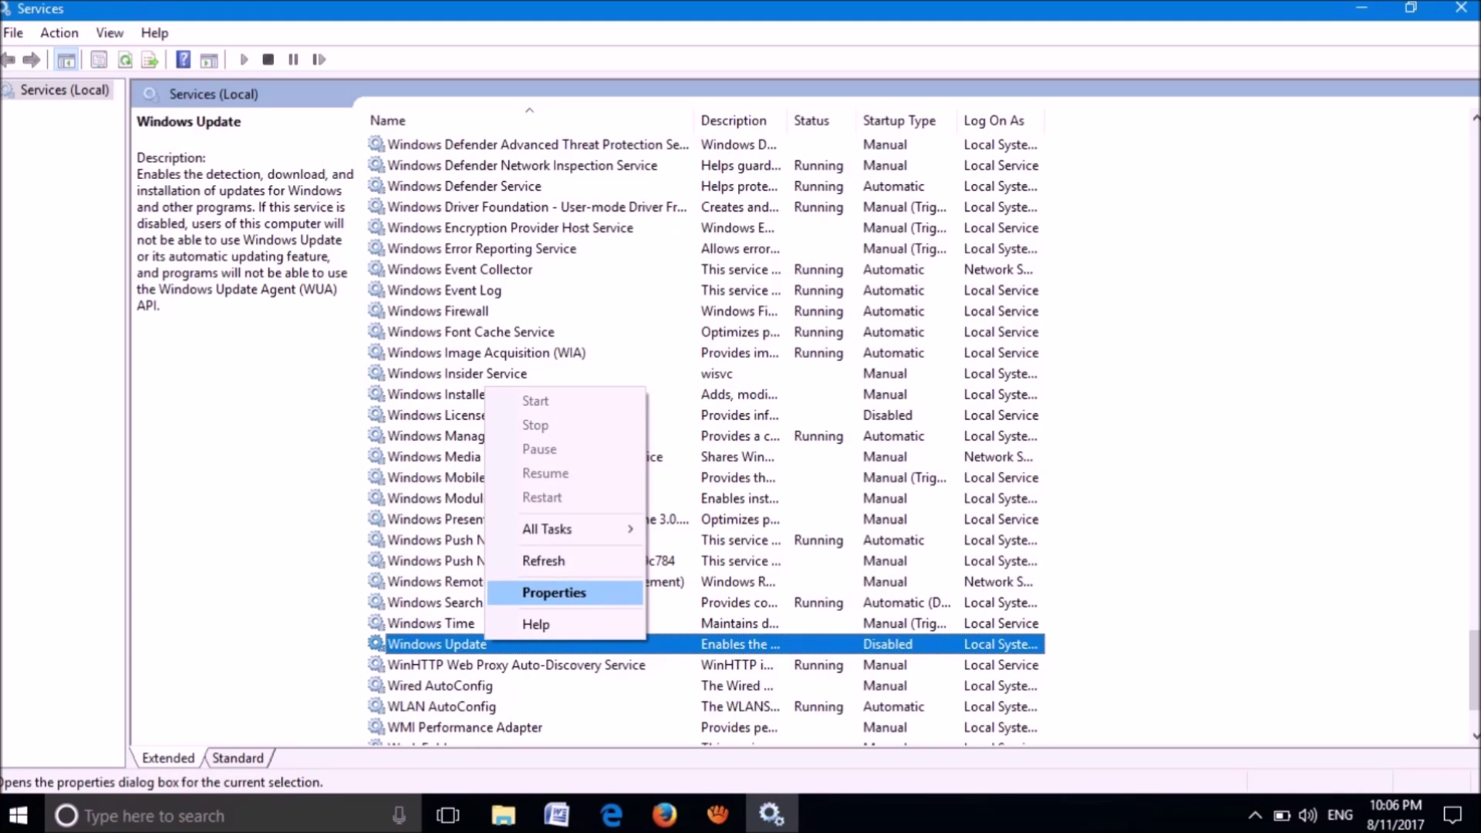
left_click(553, 592)
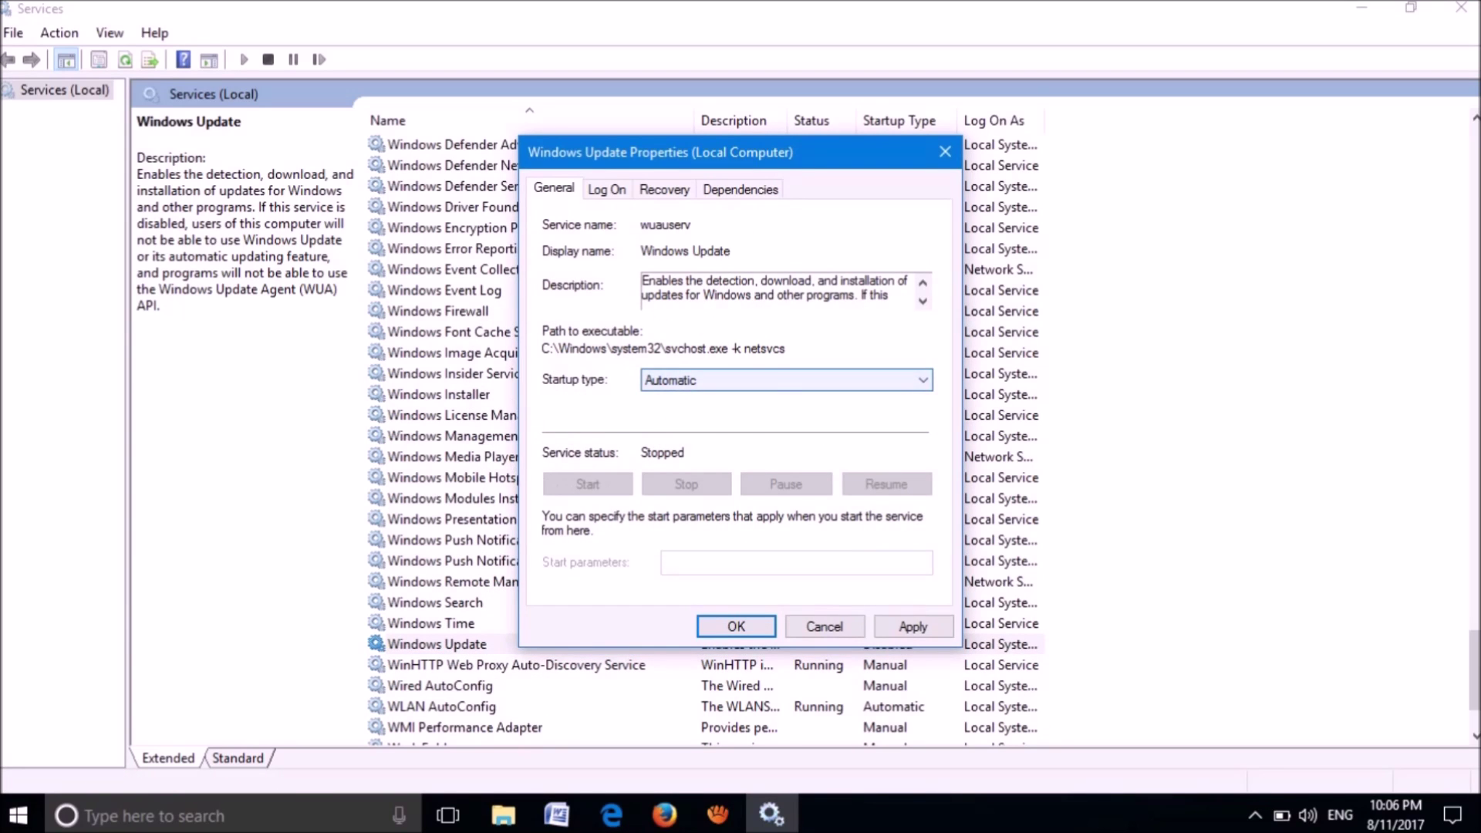
Set Windows Update's startup type to Disabled, apply and close, then minimize Services
left_click(786, 380)
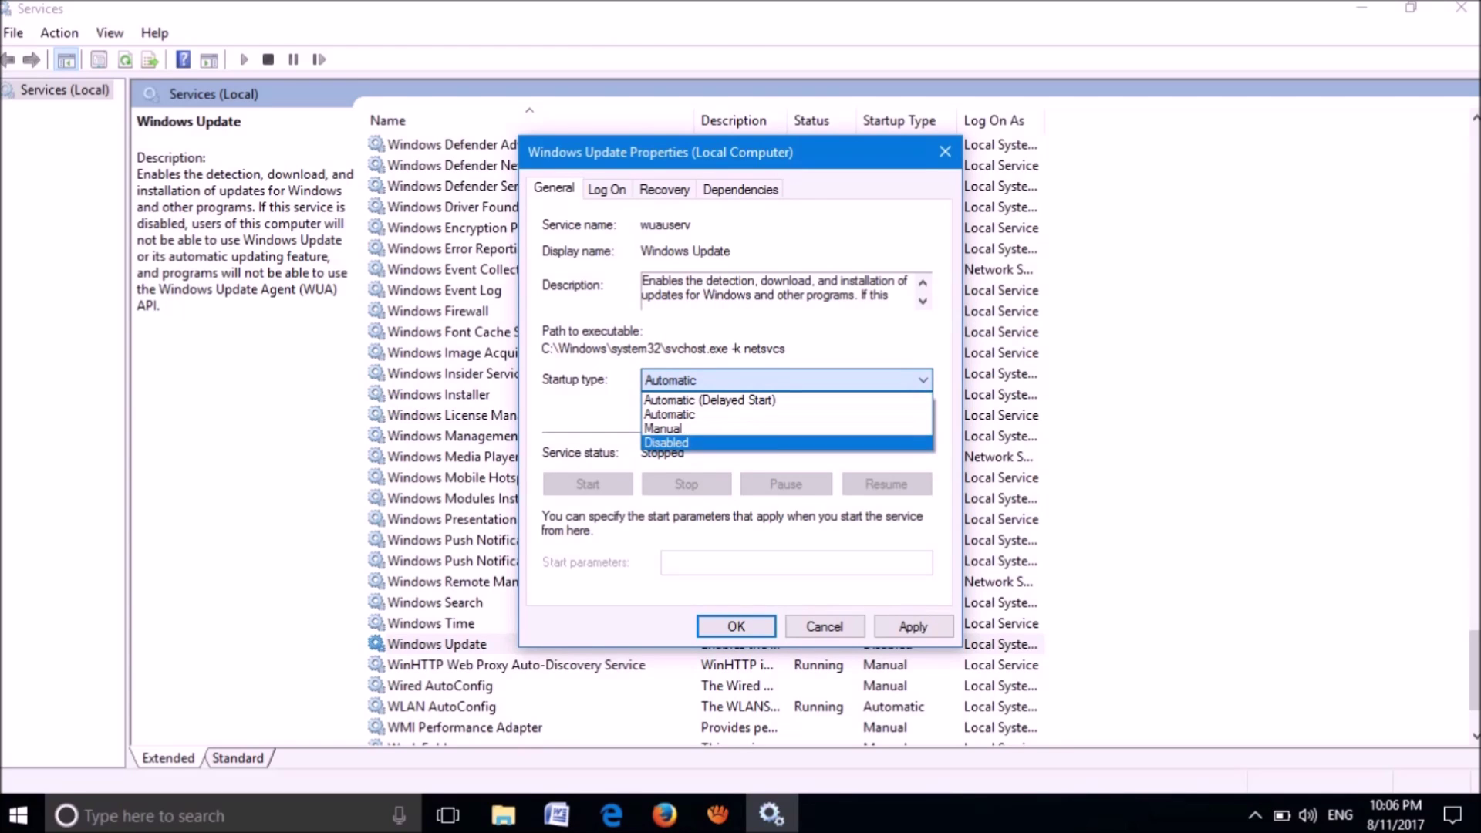
key("Return")
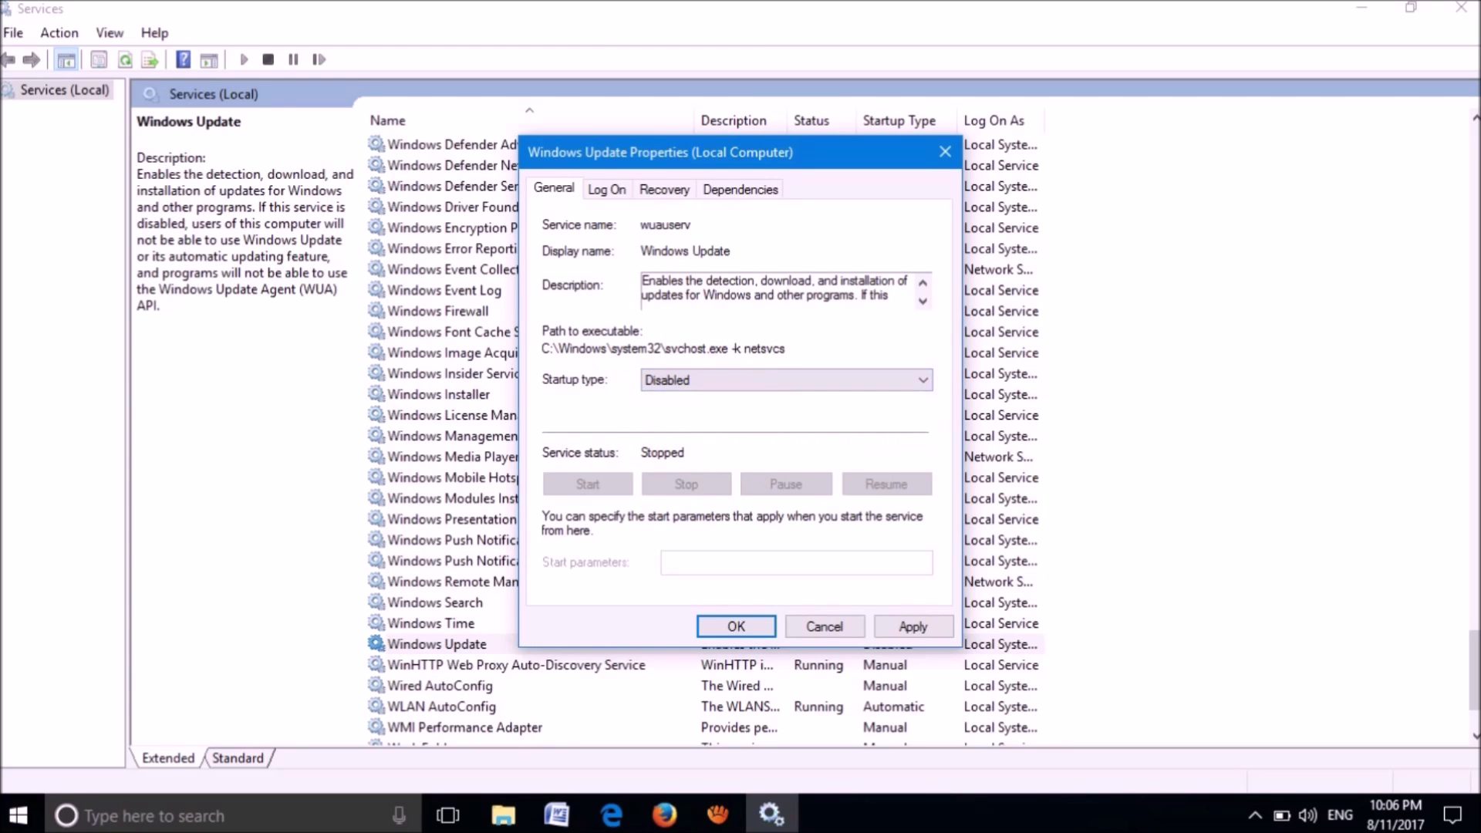
left_click(912, 626)
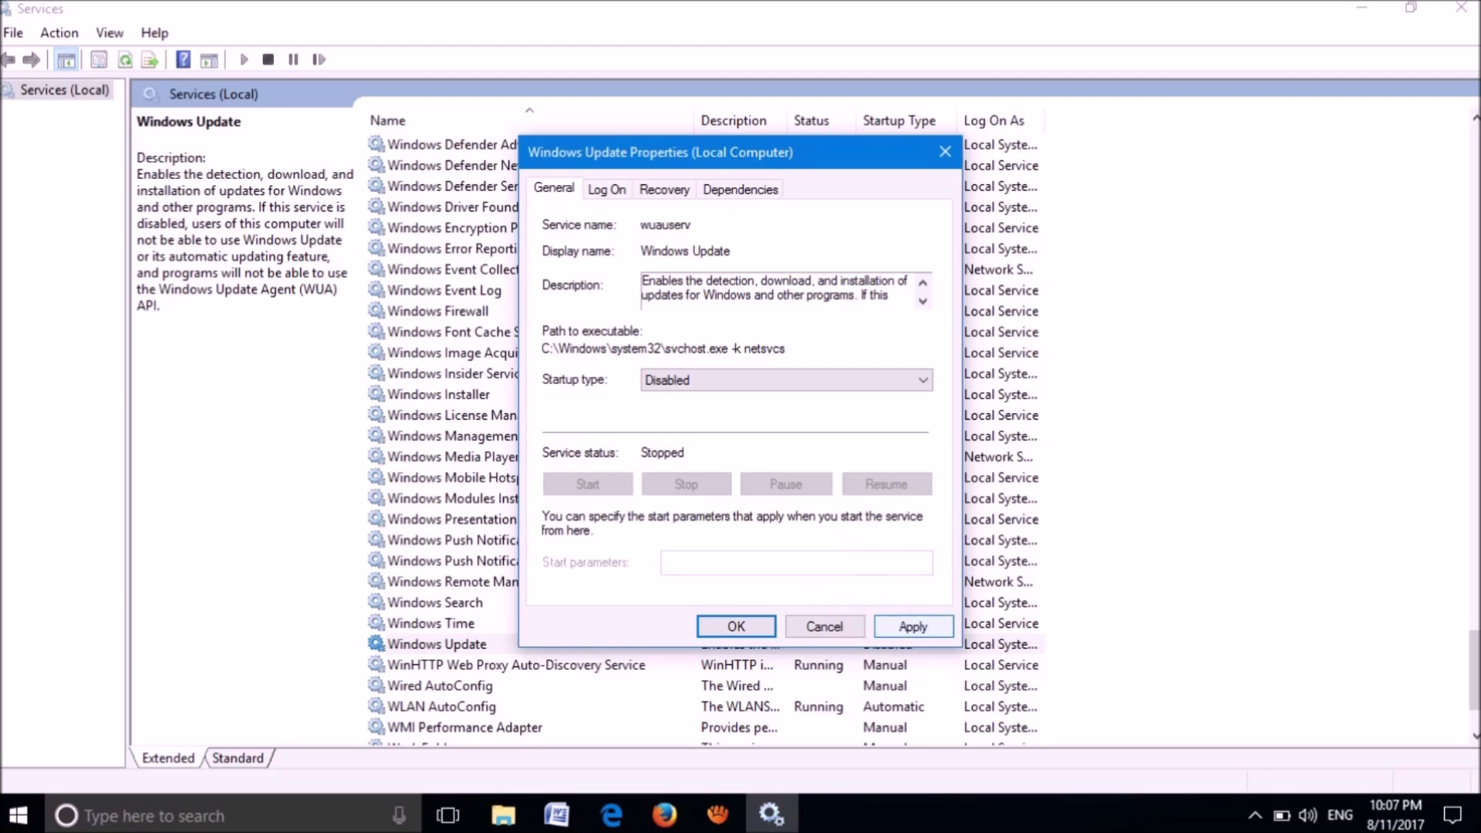
left_click(676, 482)
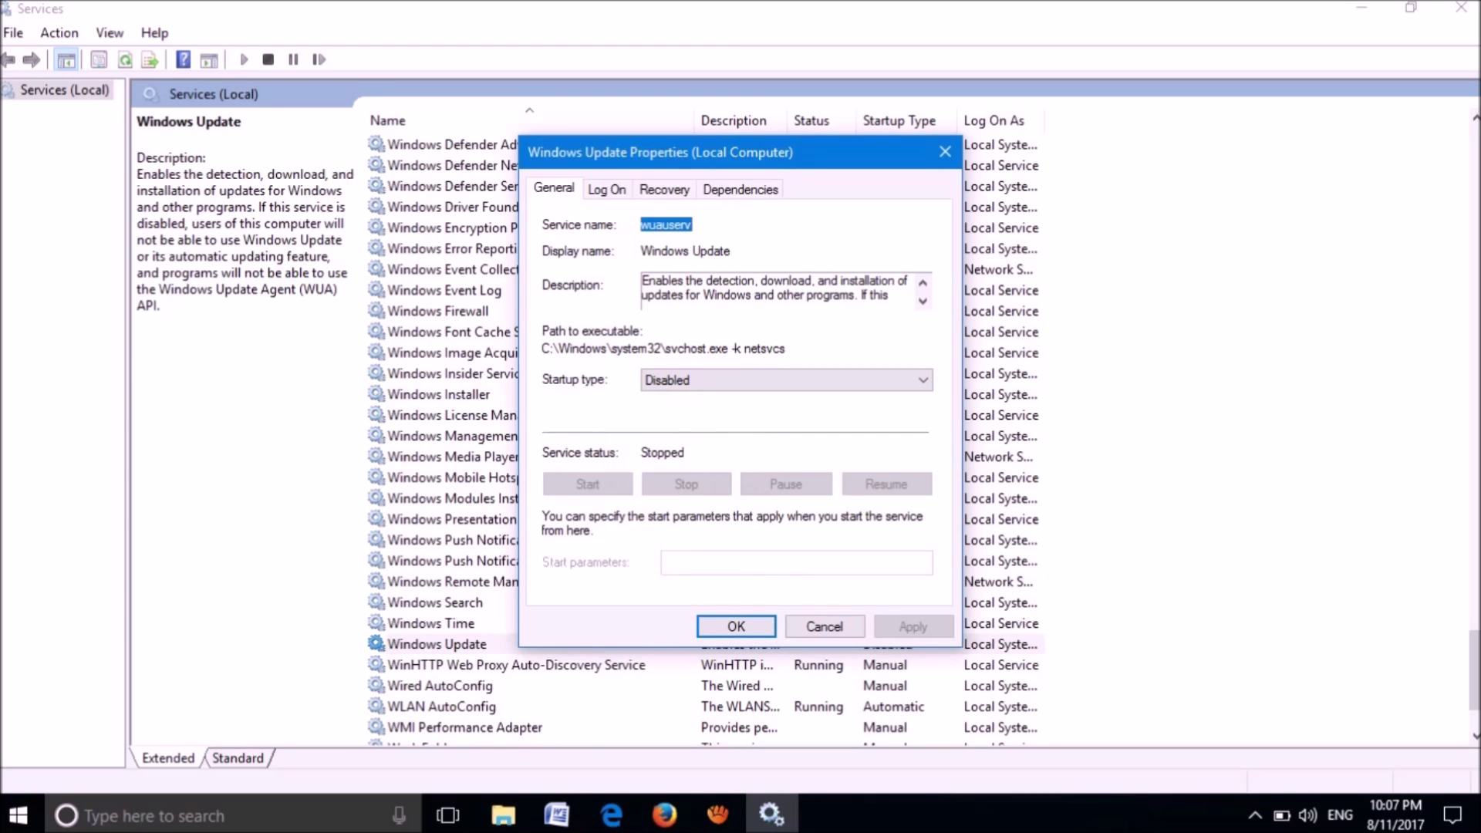
left_click(735, 626)
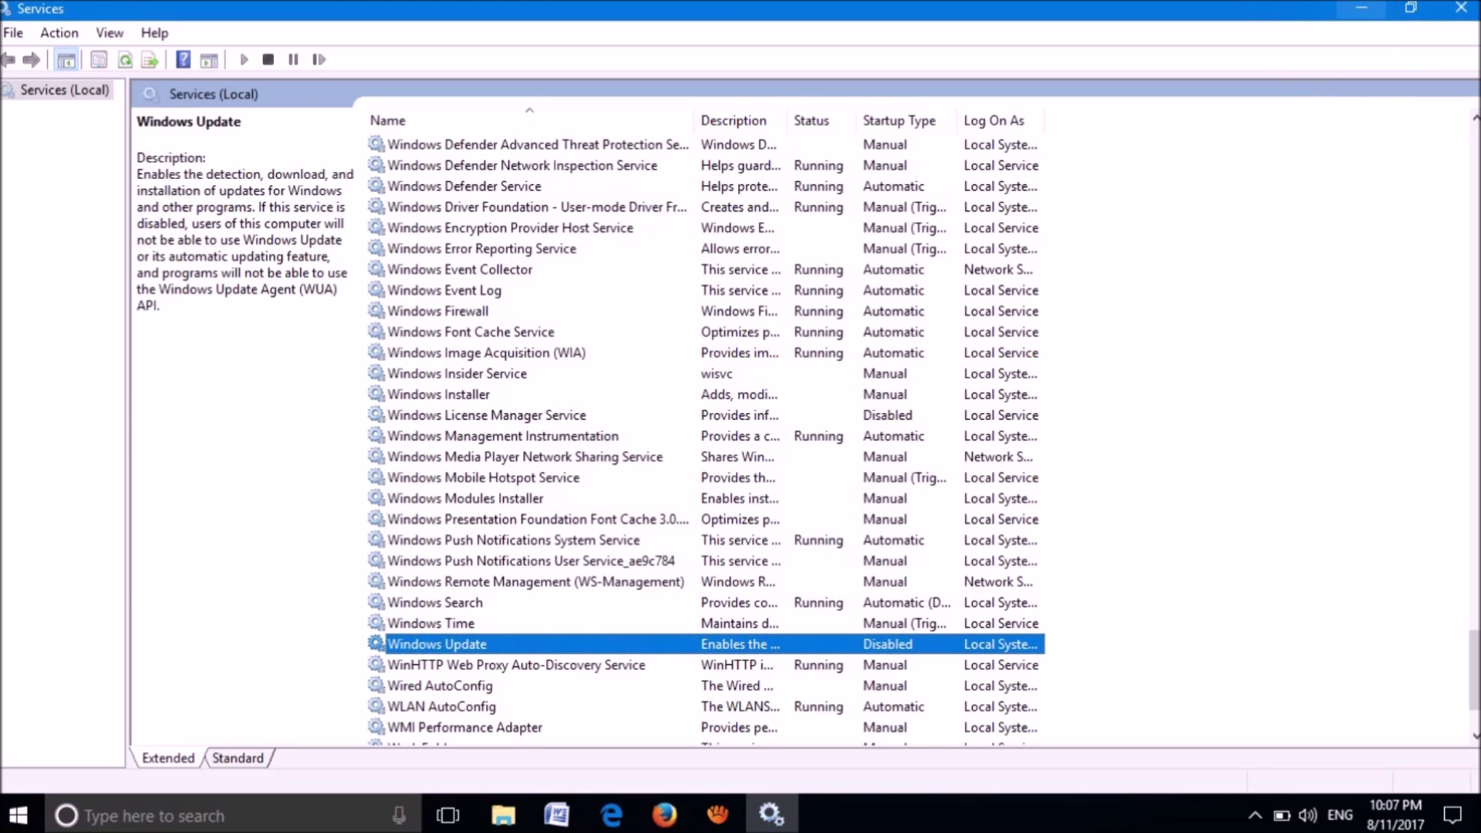
left_click(1361, 8)
left_click(752, 383)
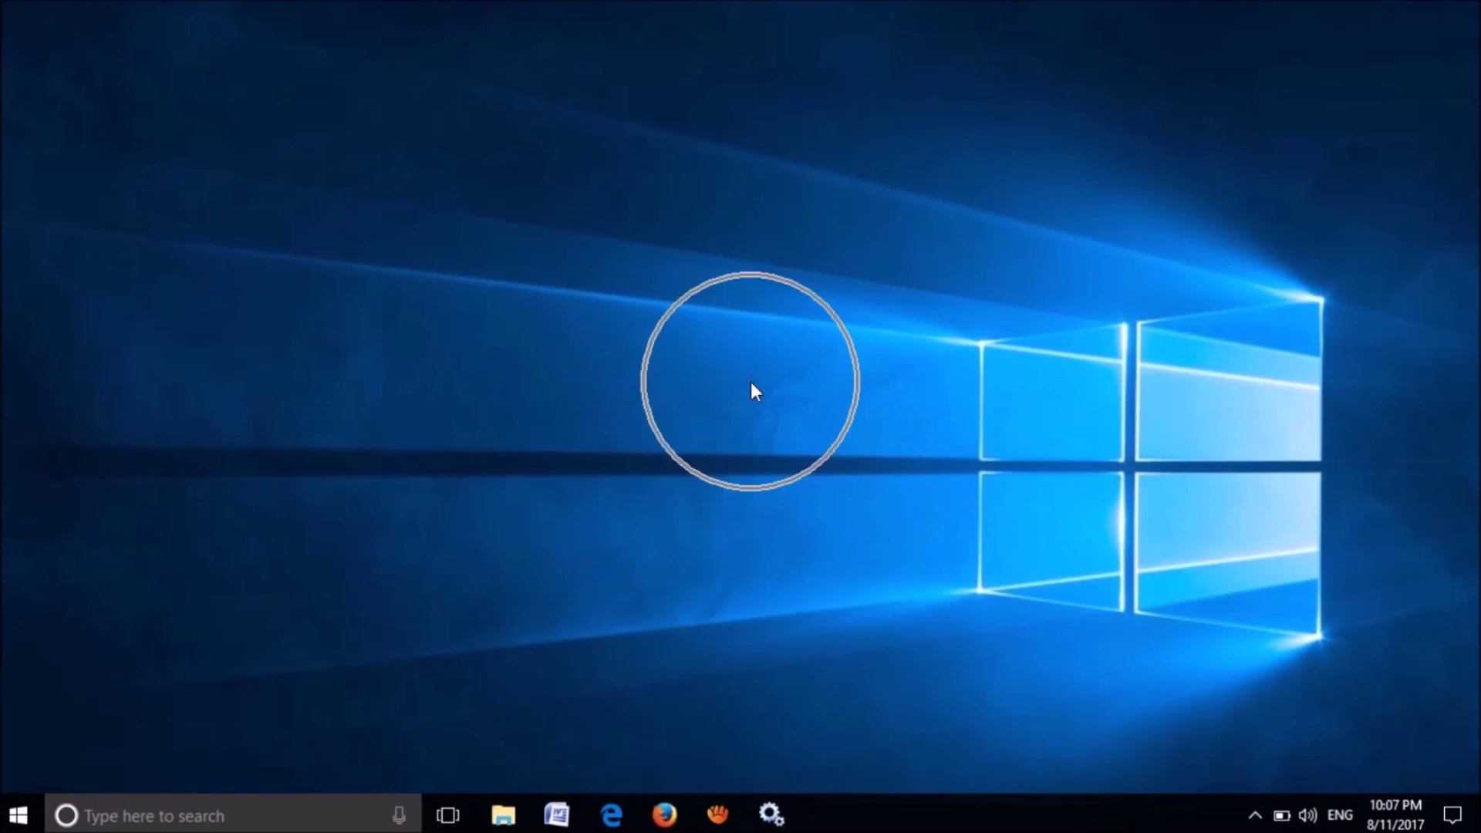
Navigate File Explorer to Local Disk (C:) > Windows and maximize the window
left_click(502, 816)
left_click(515, 670)
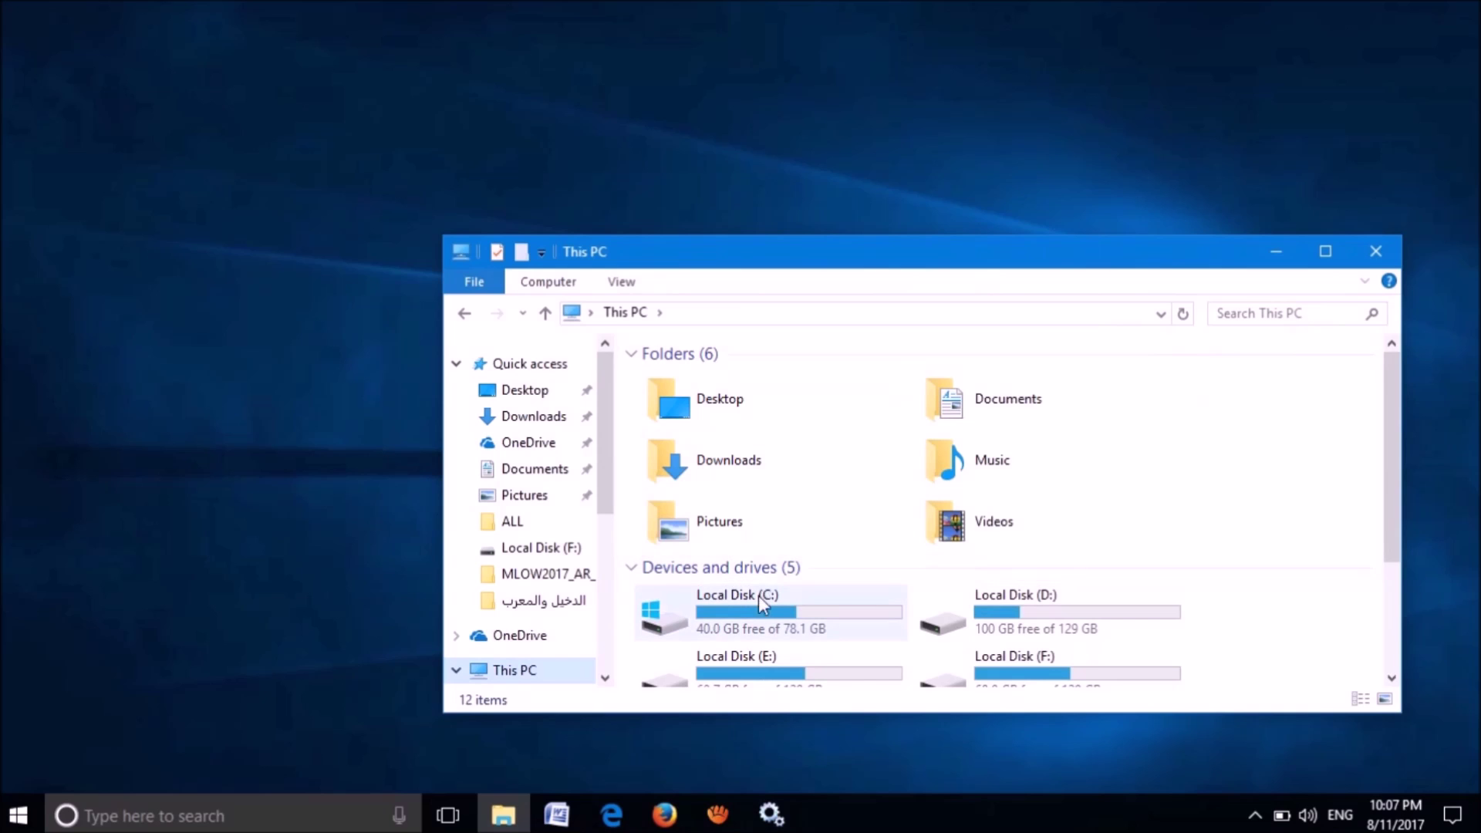
left_click(760, 621)
double_click(760, 619)
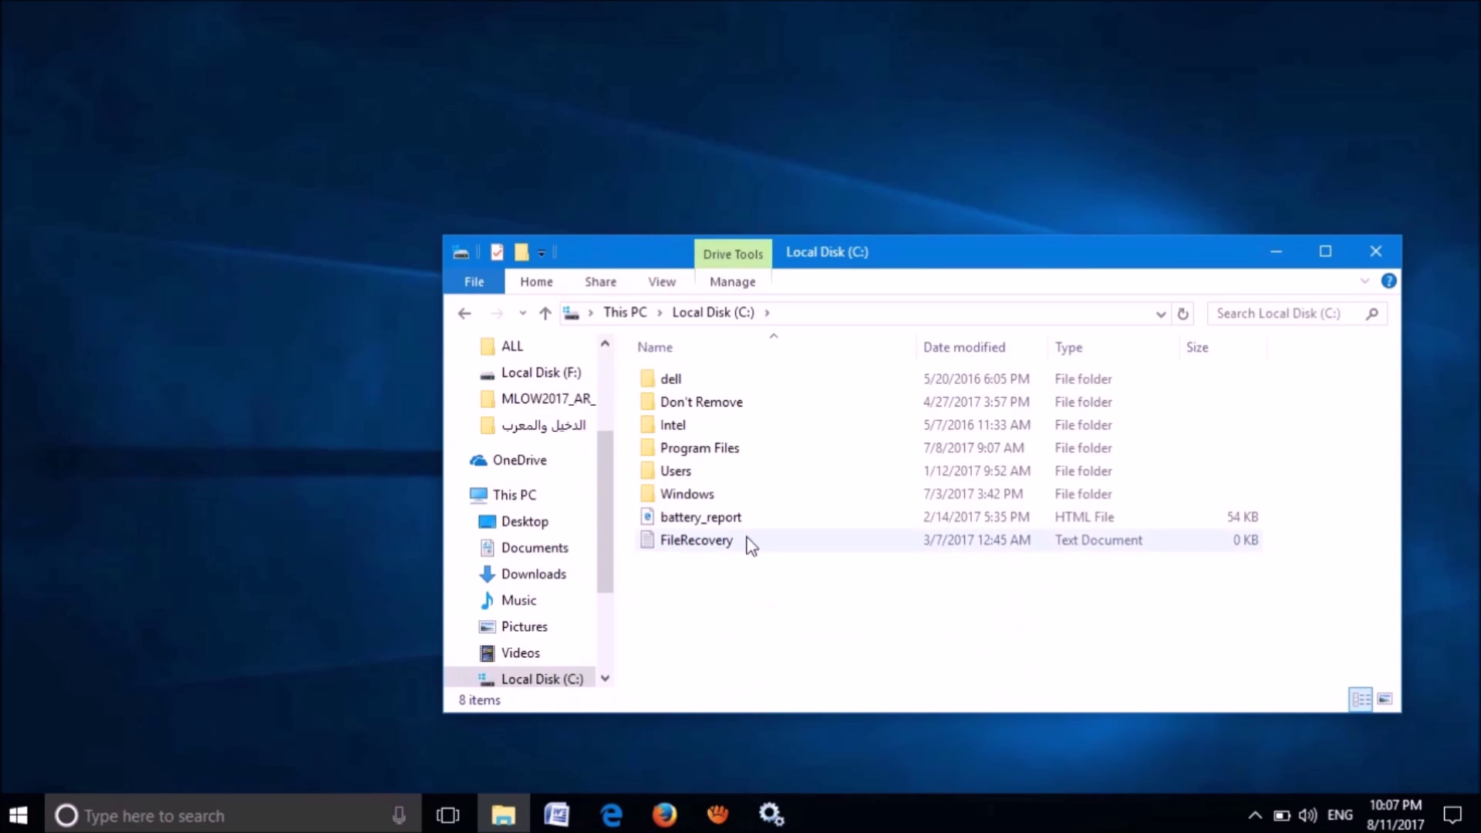
double_click(707, 495)
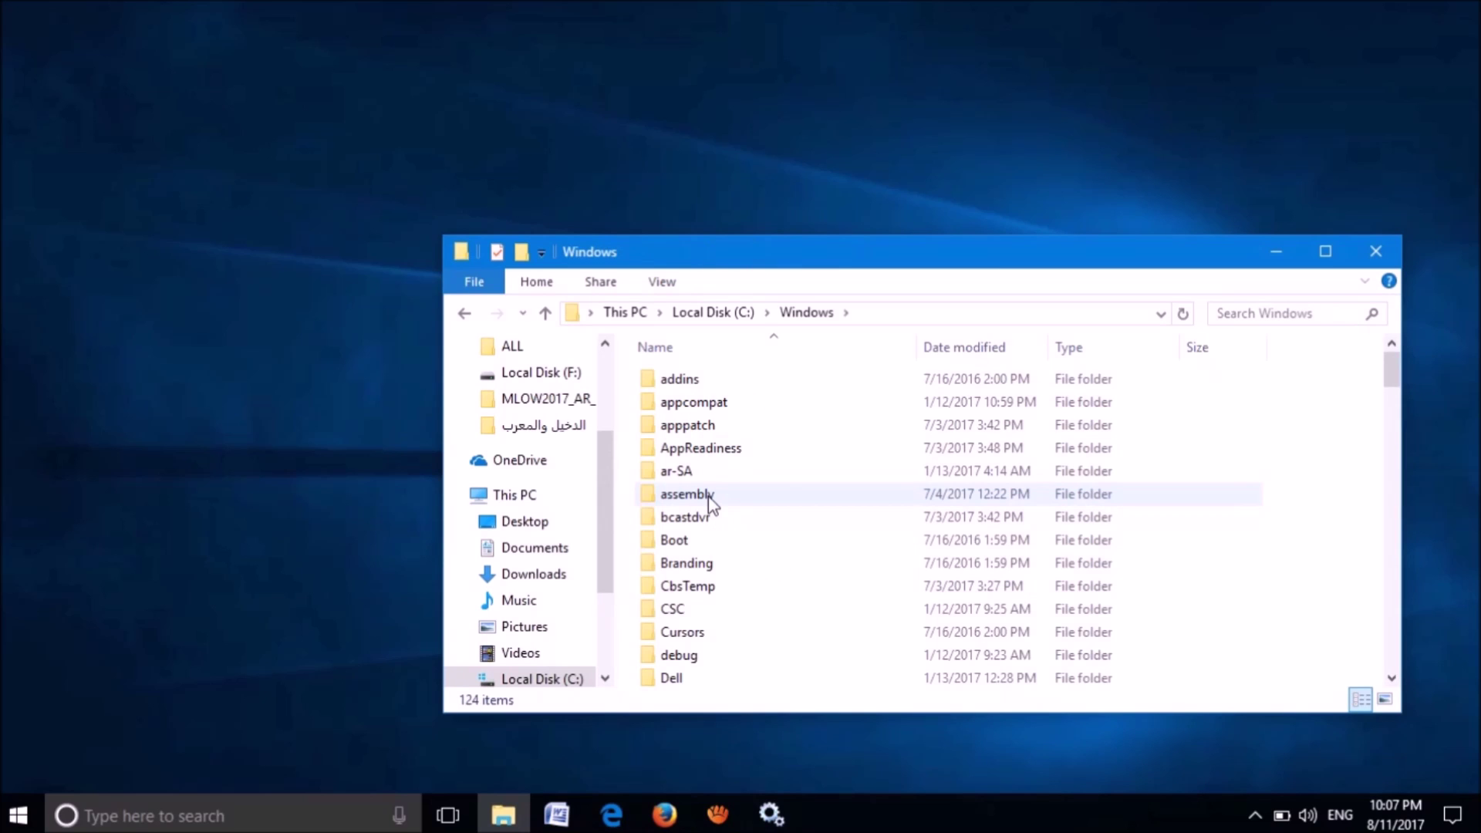
left_click(1323, 251)
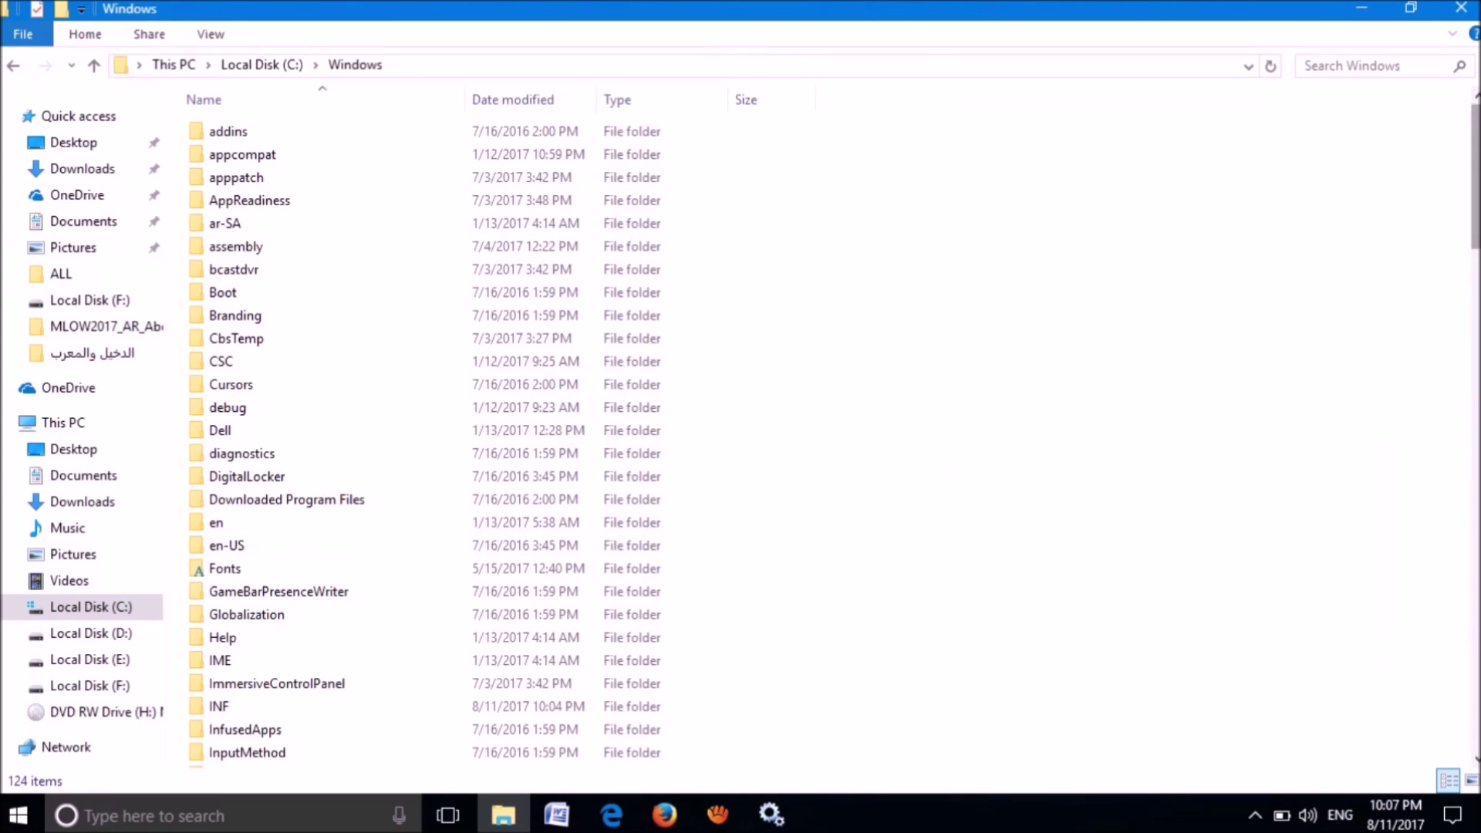
Open the SoftwareDistribution folder inside C:\Windows
scroll(1265, 181, "down", 7)
scroll(1265, 182, "down", 7)
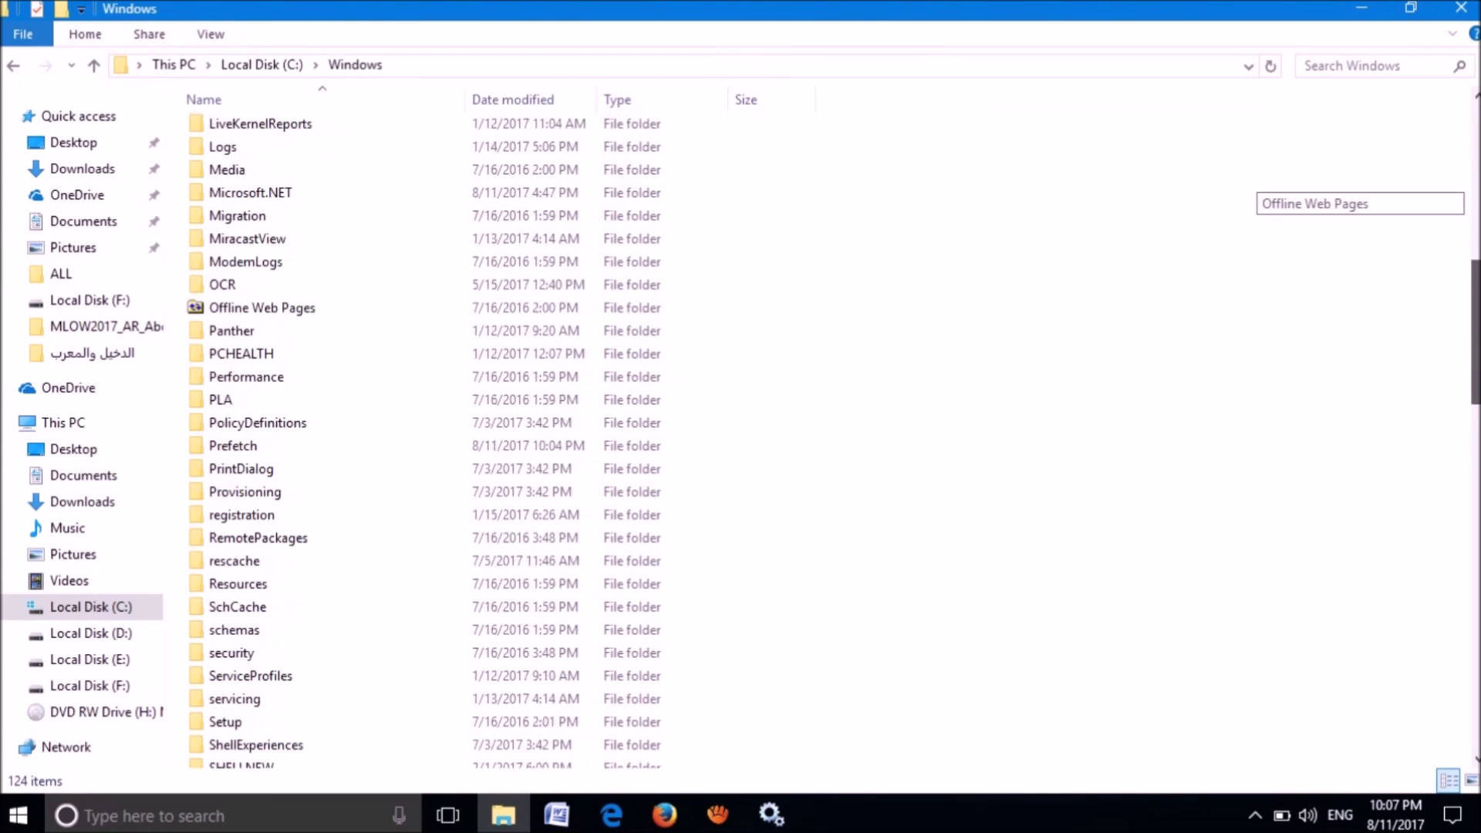
scroll(1264, 186, "down", 2)
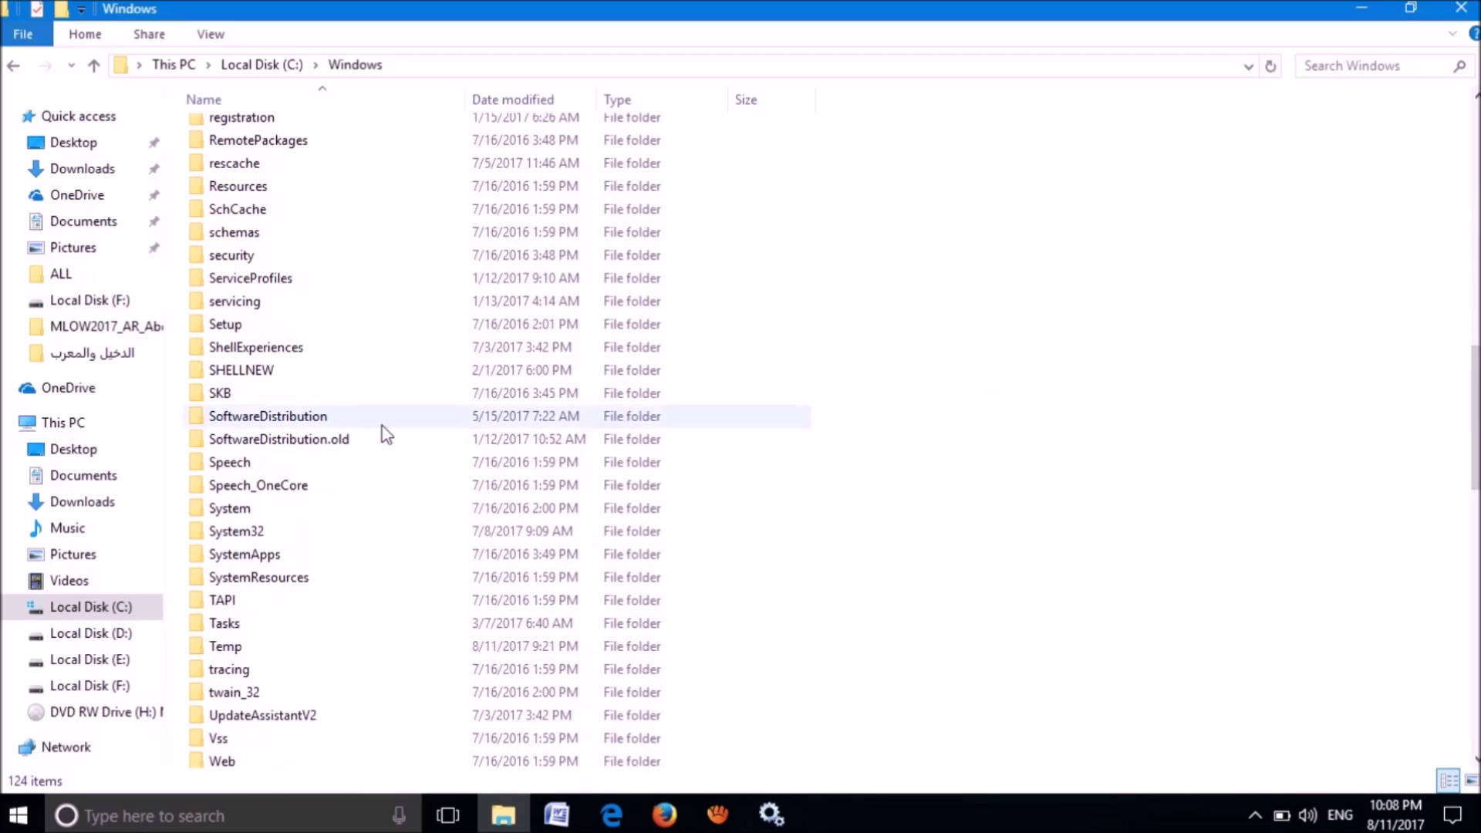
left_click(306, 424)
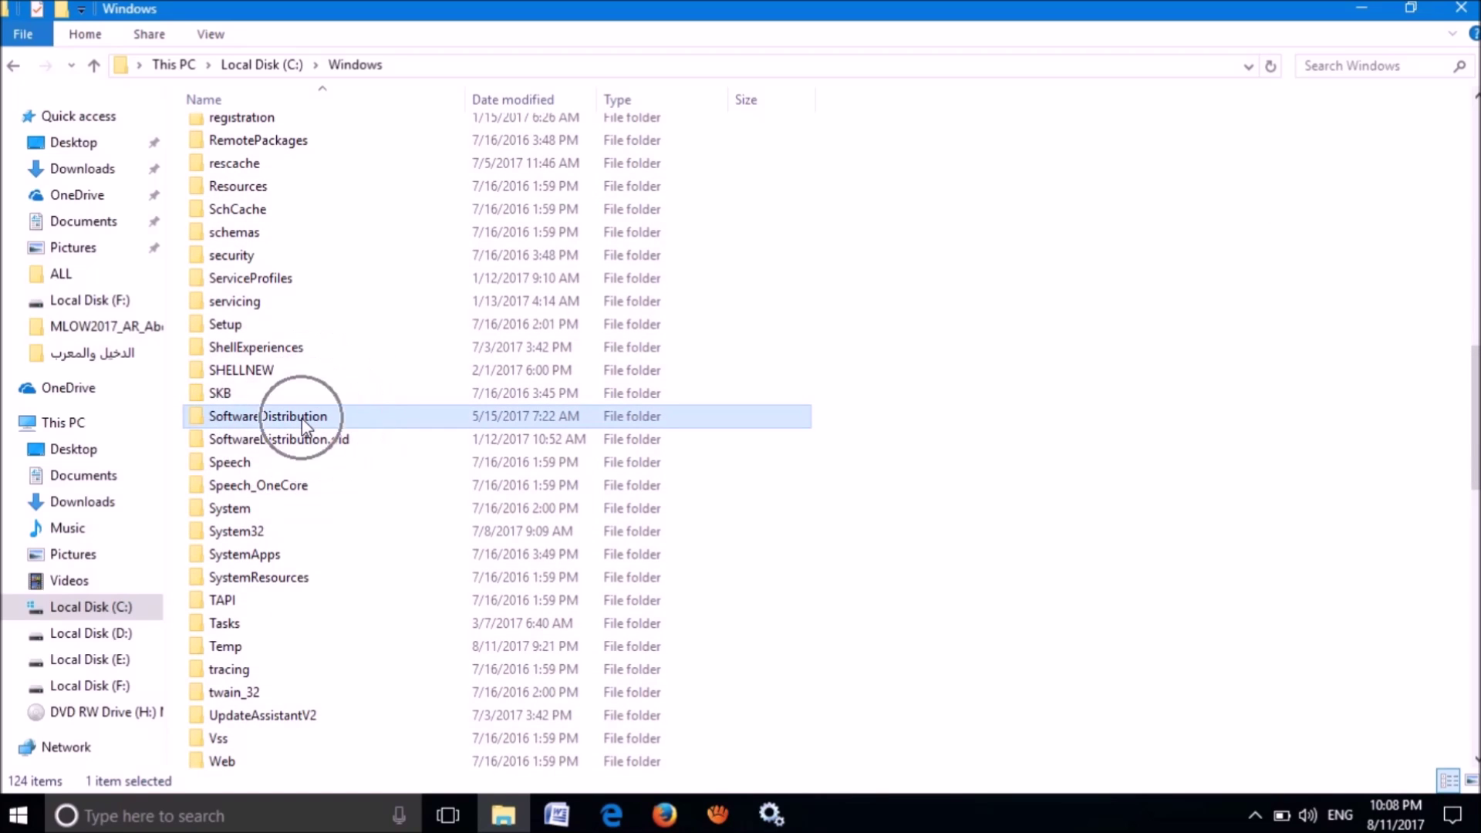
double_click(306, 425)
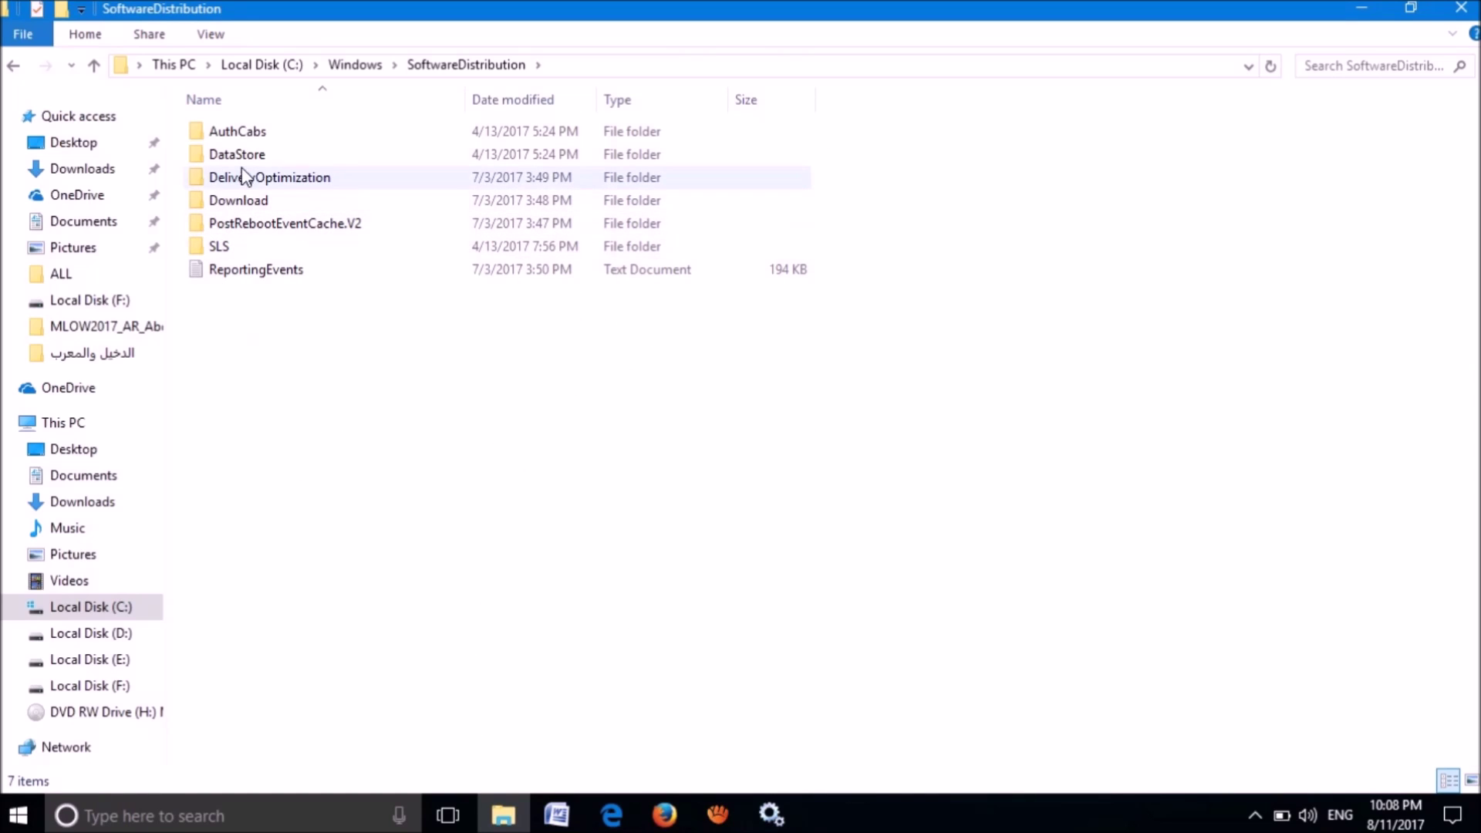
Delete the DataStore and Download folders to the Recycle Bin, then close File Explorer
left_click(262, 158)
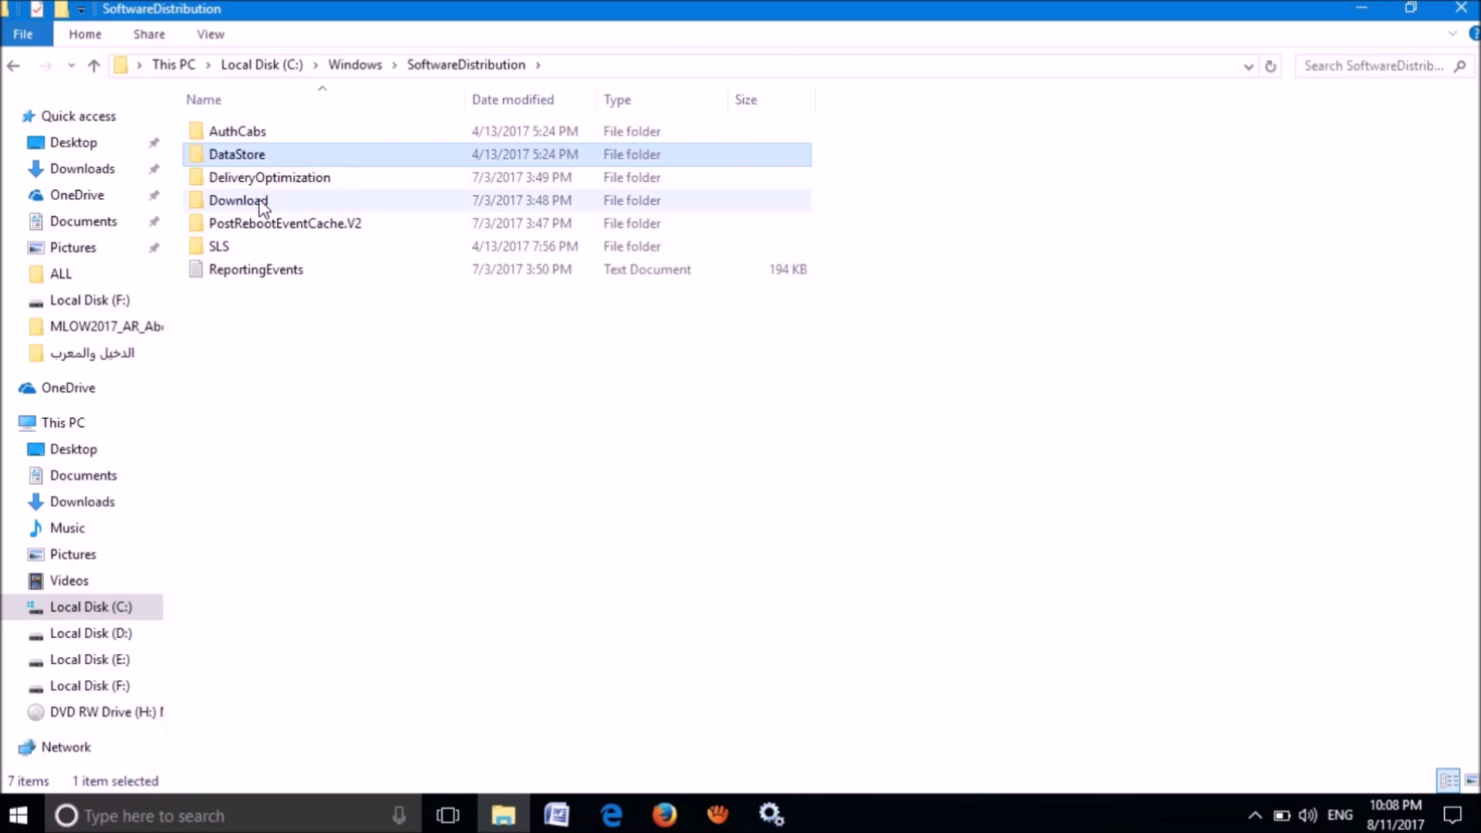
left_click(261, 204)
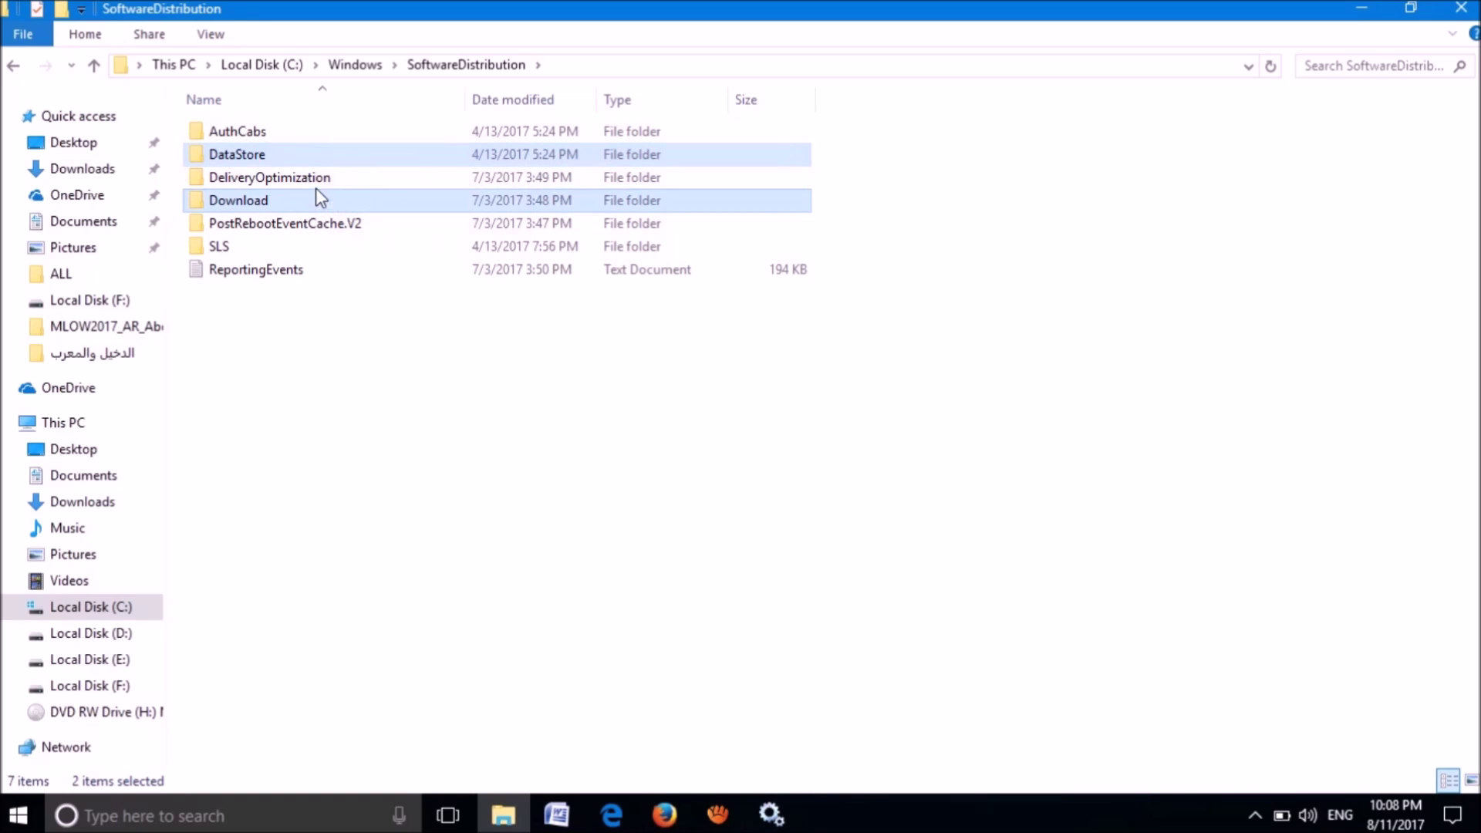
right_click(386, 167)
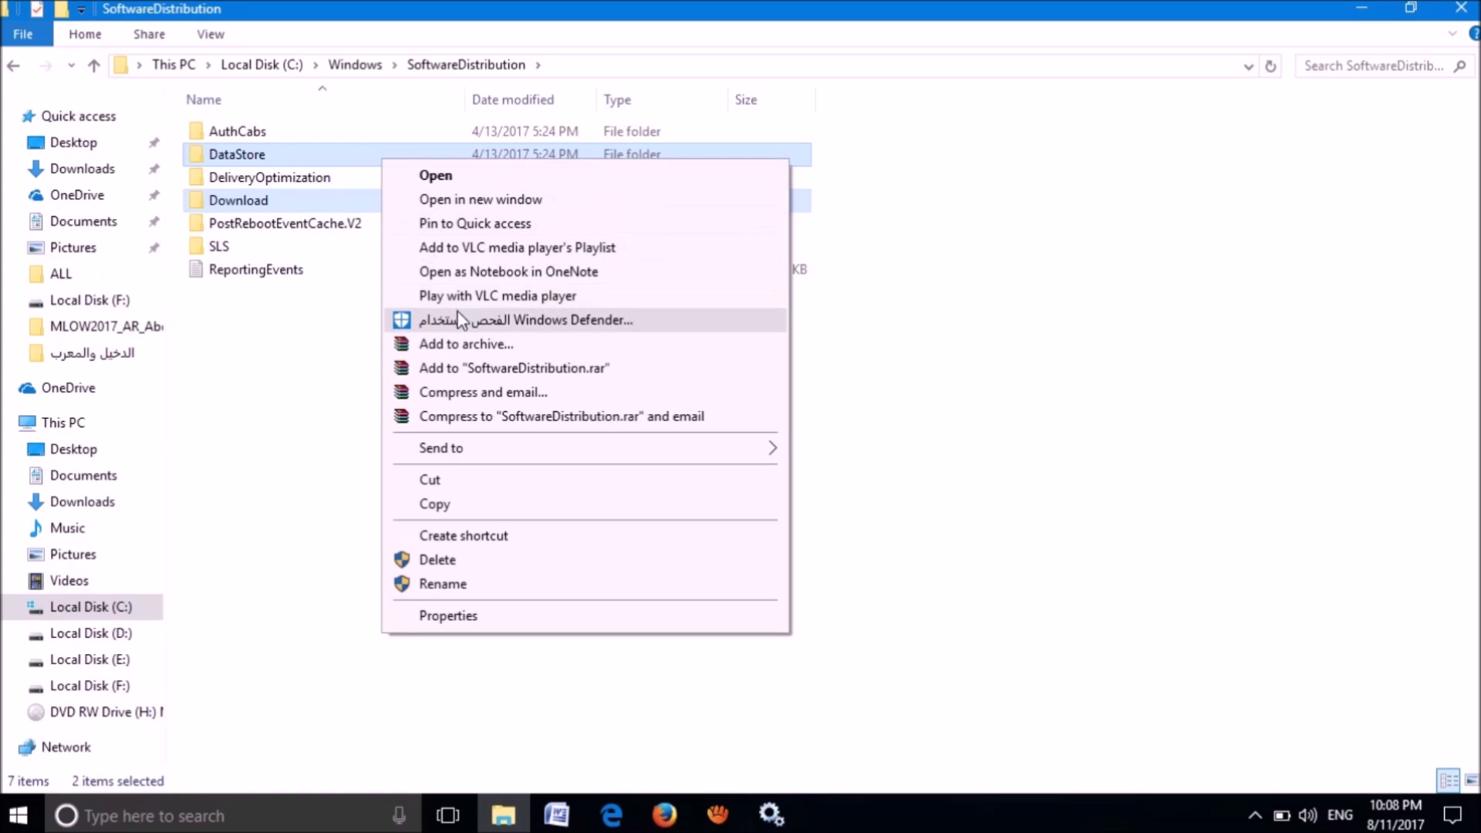
left_click(468, 563)
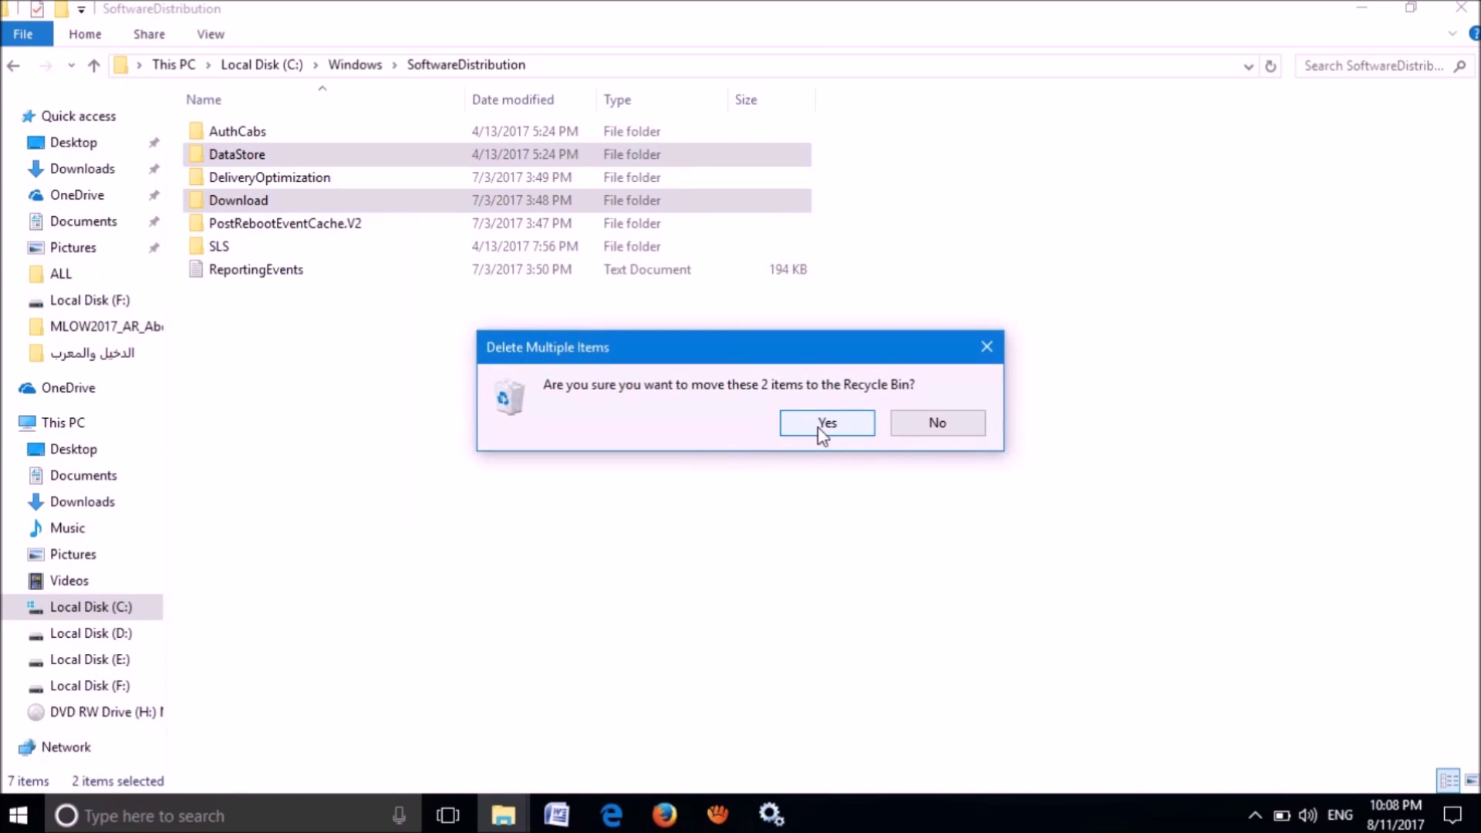
left_click(820, 431)
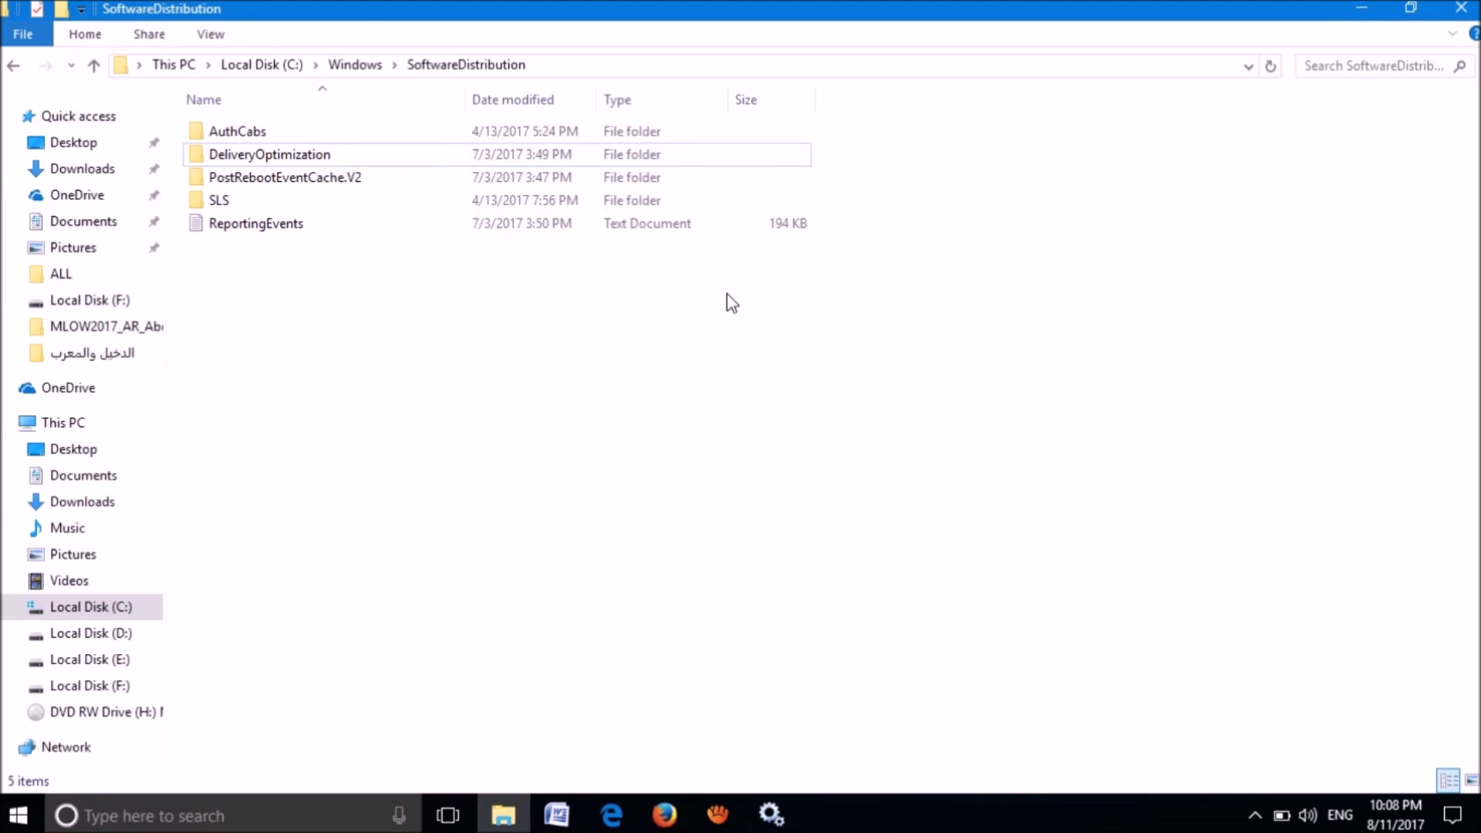
left_click(1474, 7)
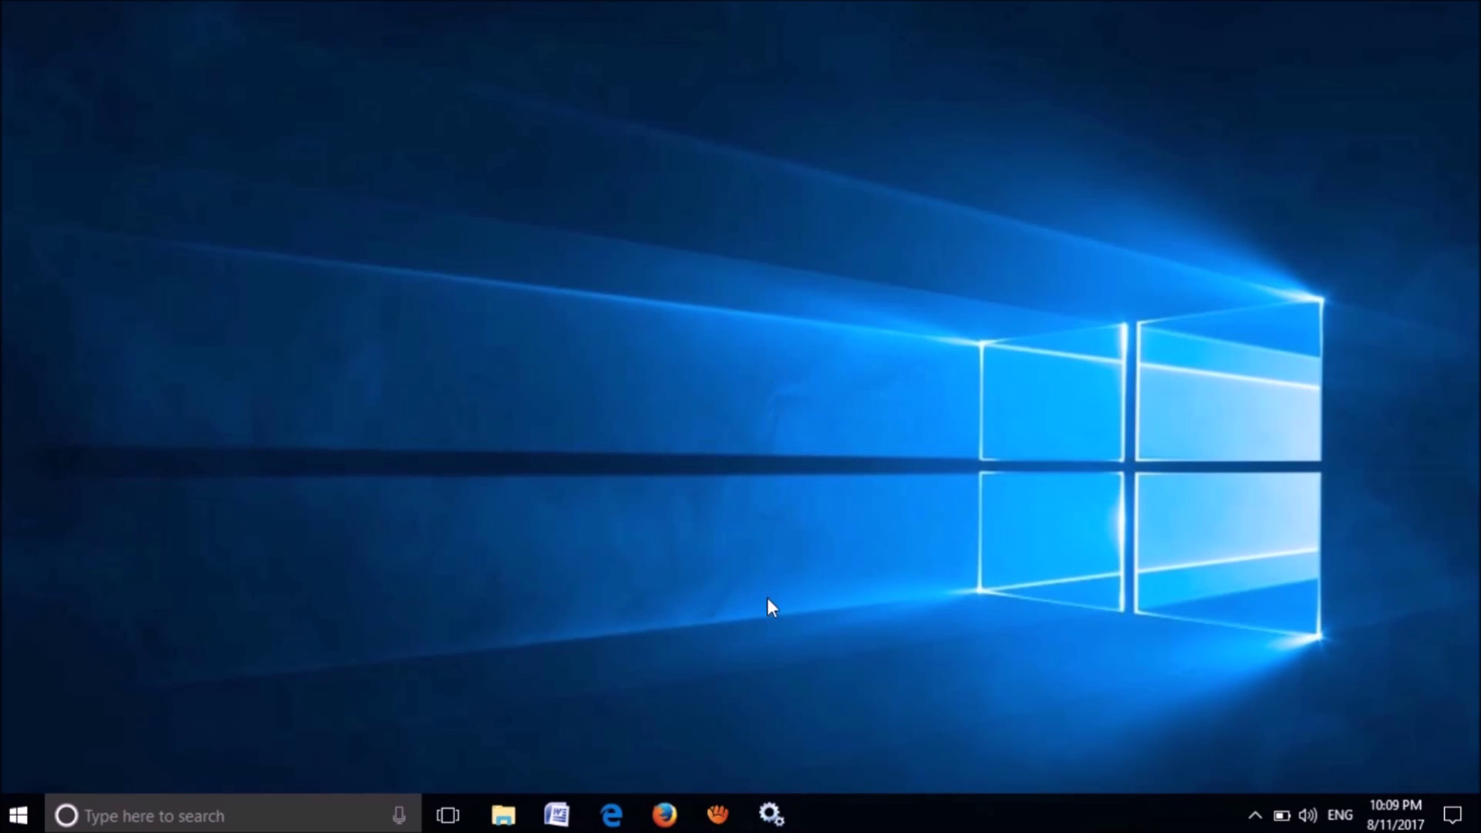
Restore the Services window and reopen the Windows Update properties
mouse_move(769, 813)
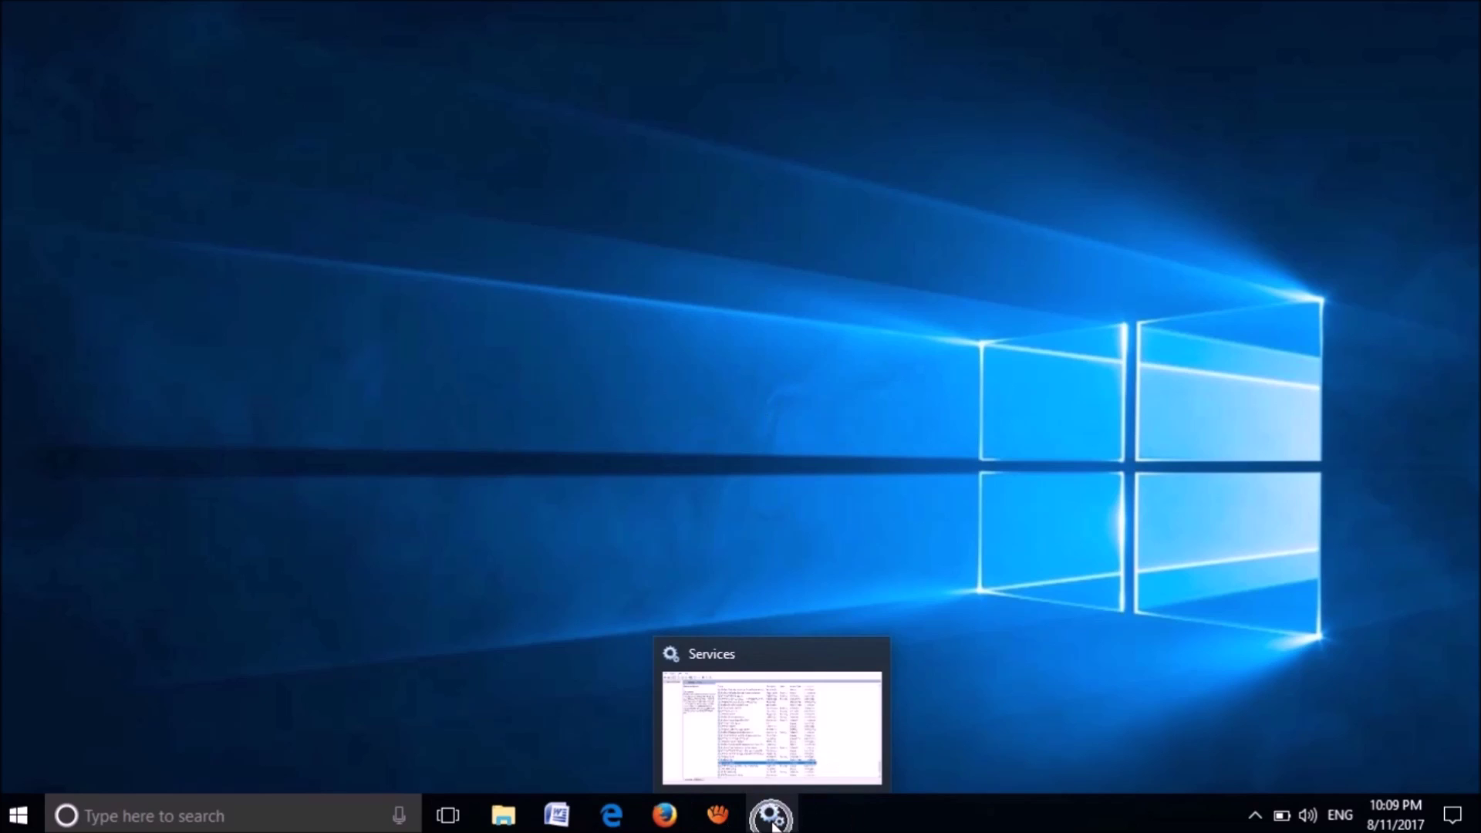
left_click(777, 728)
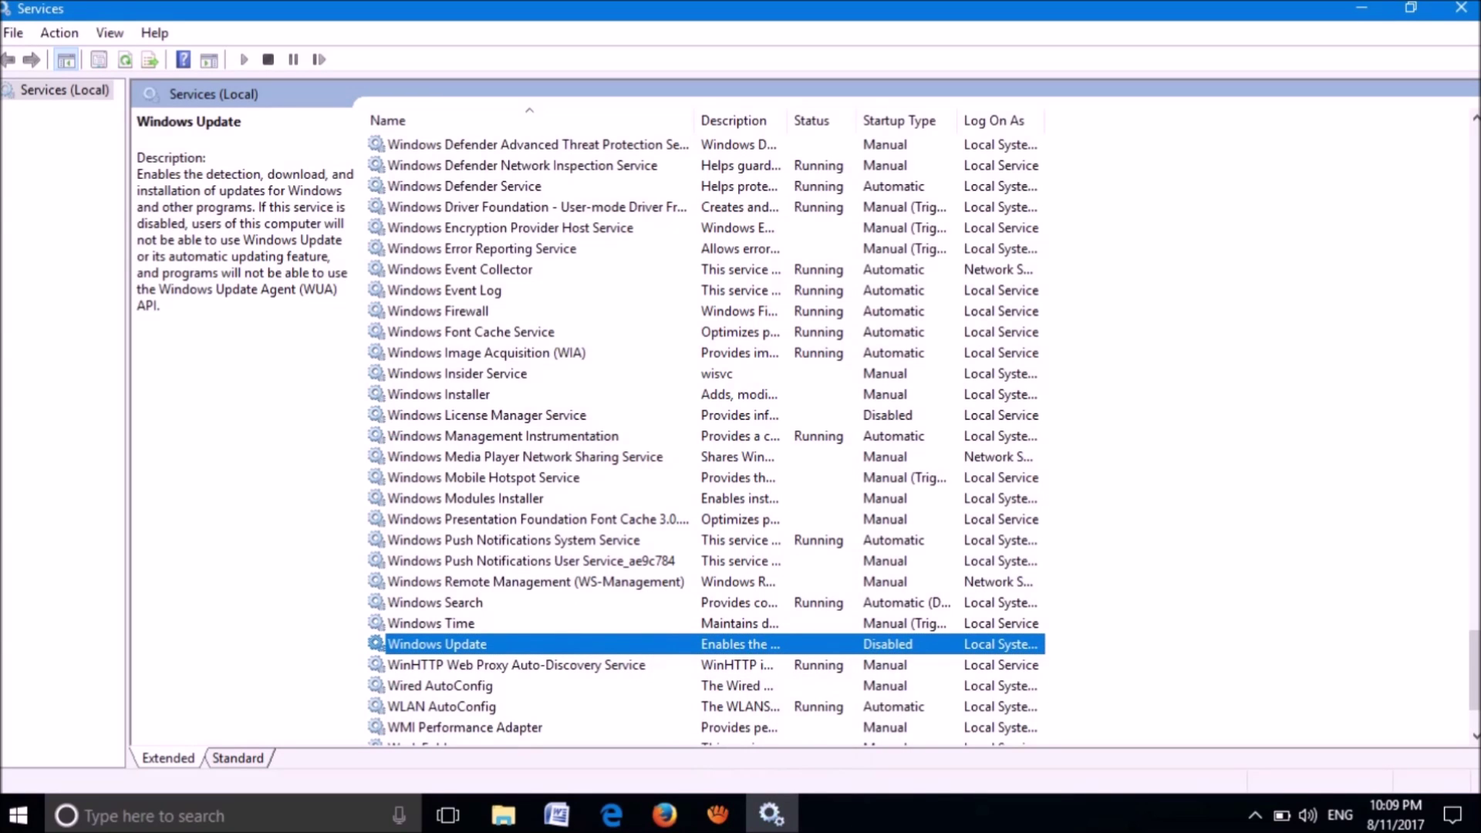
right_click(643, 641)
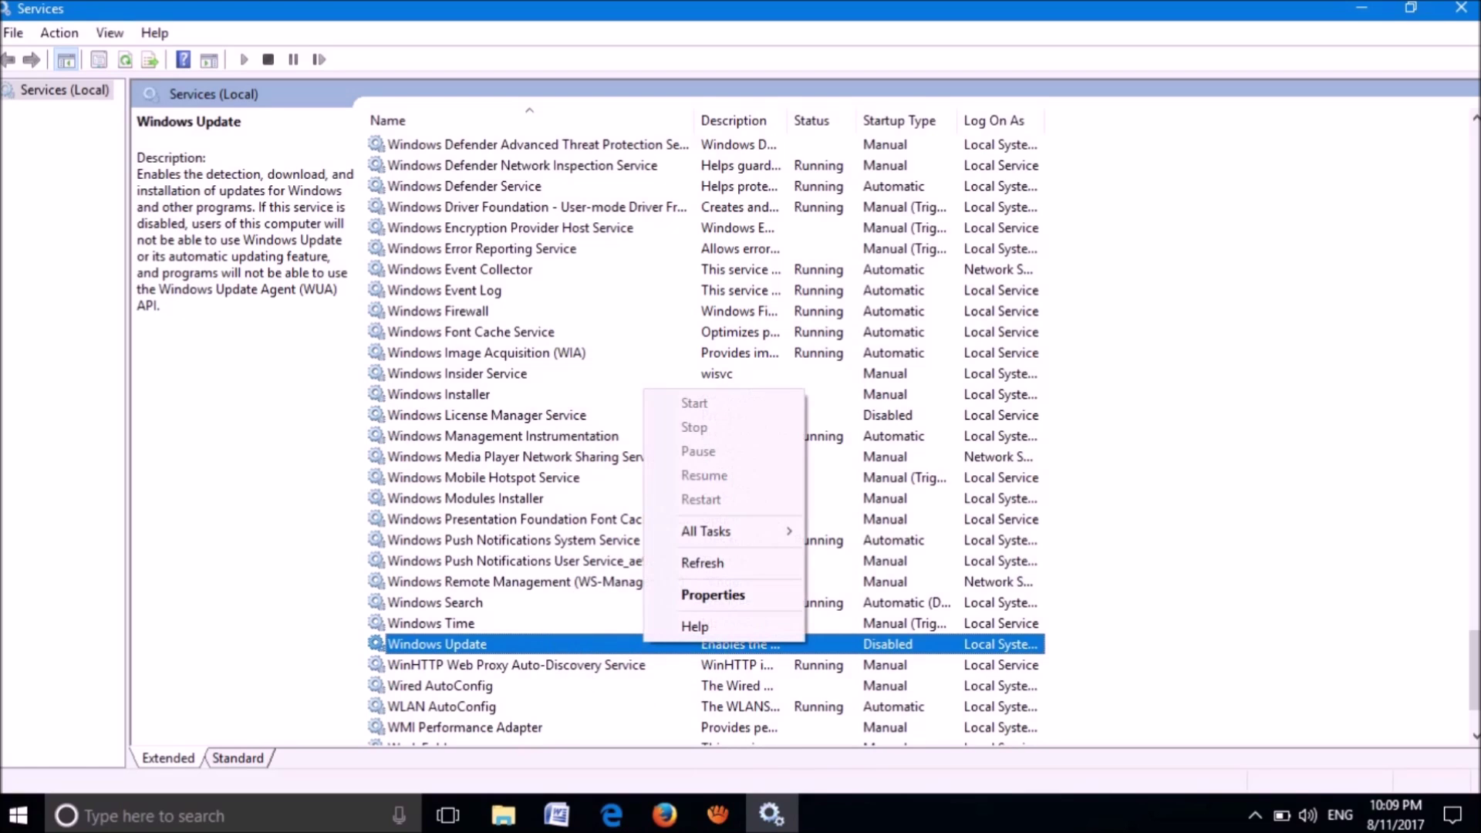
left_click(713, 594)
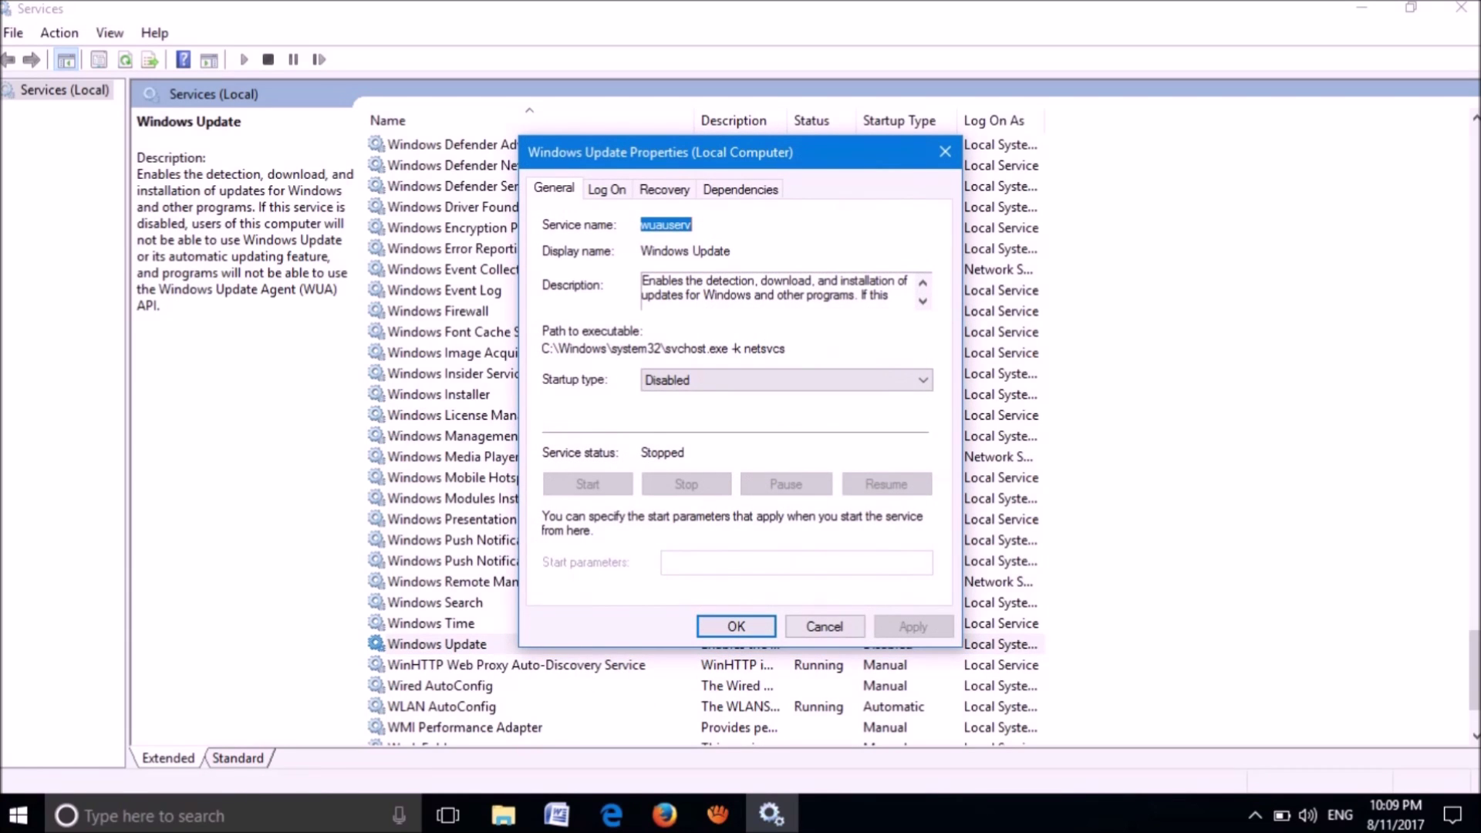
Set Windows Update's startup type to Automatic, apply it, and start the service
left_click(786, 379)
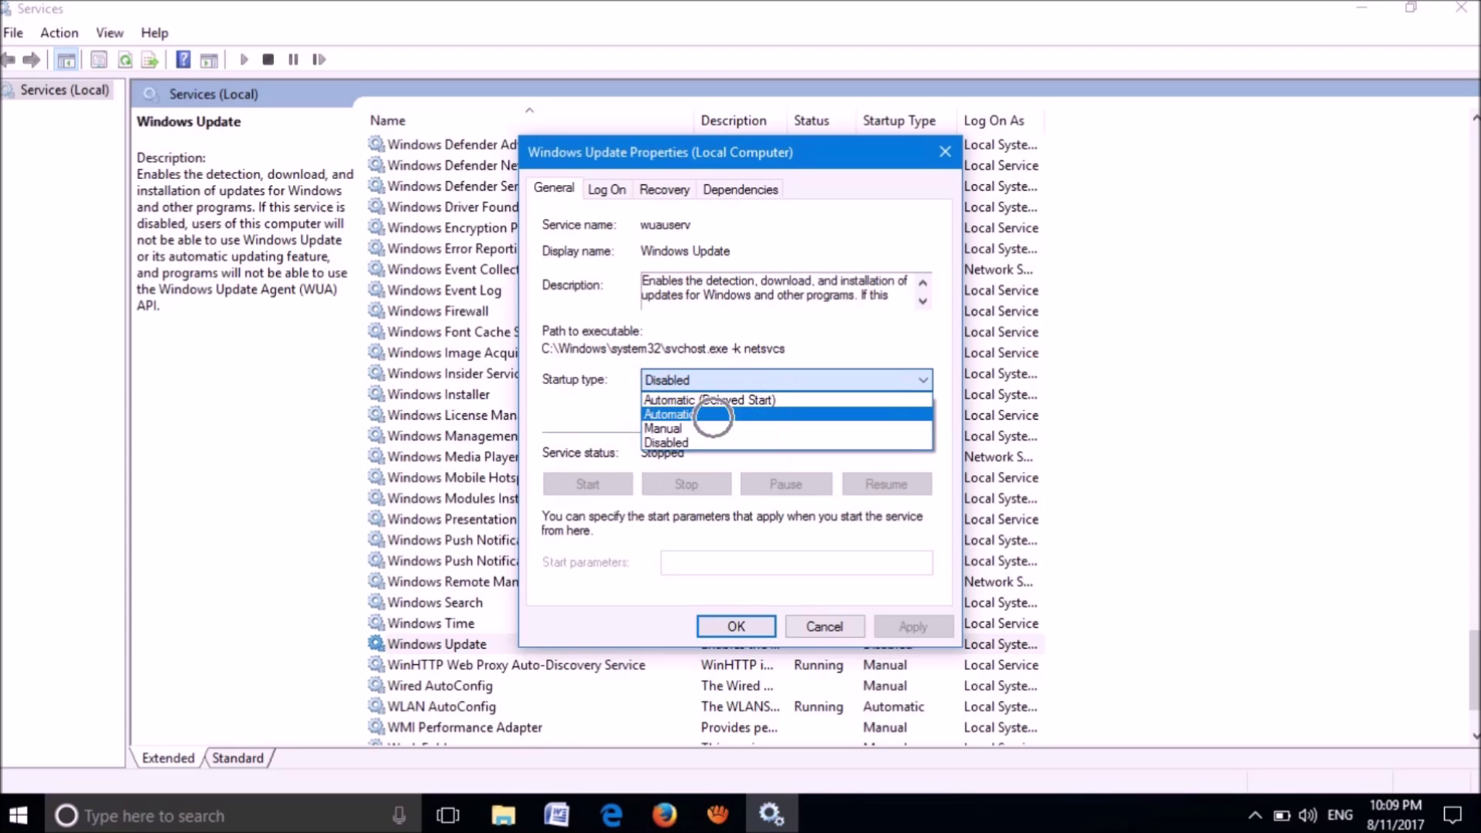
left_click(698, 414)
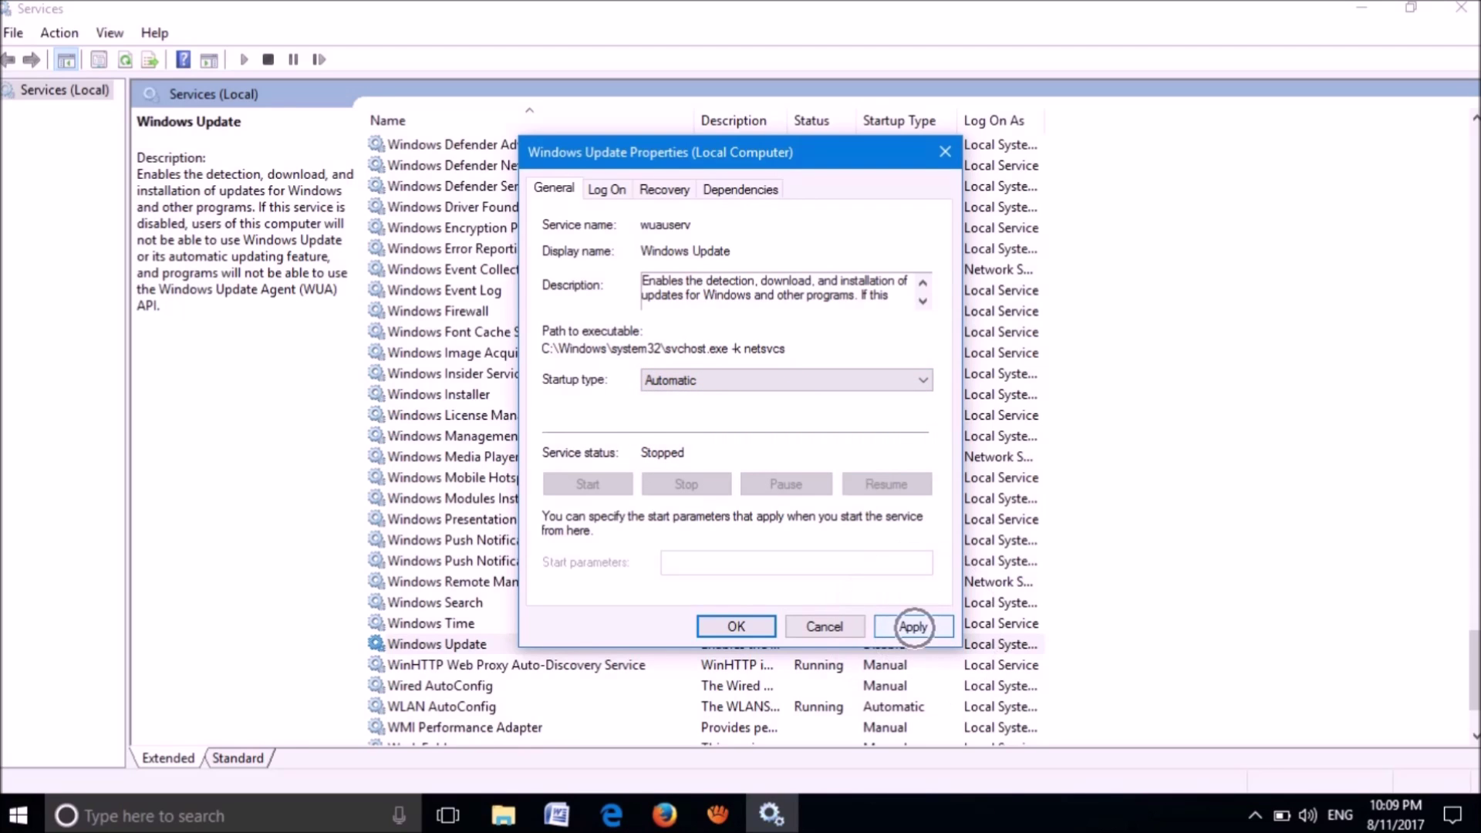
left_click(912, 626)
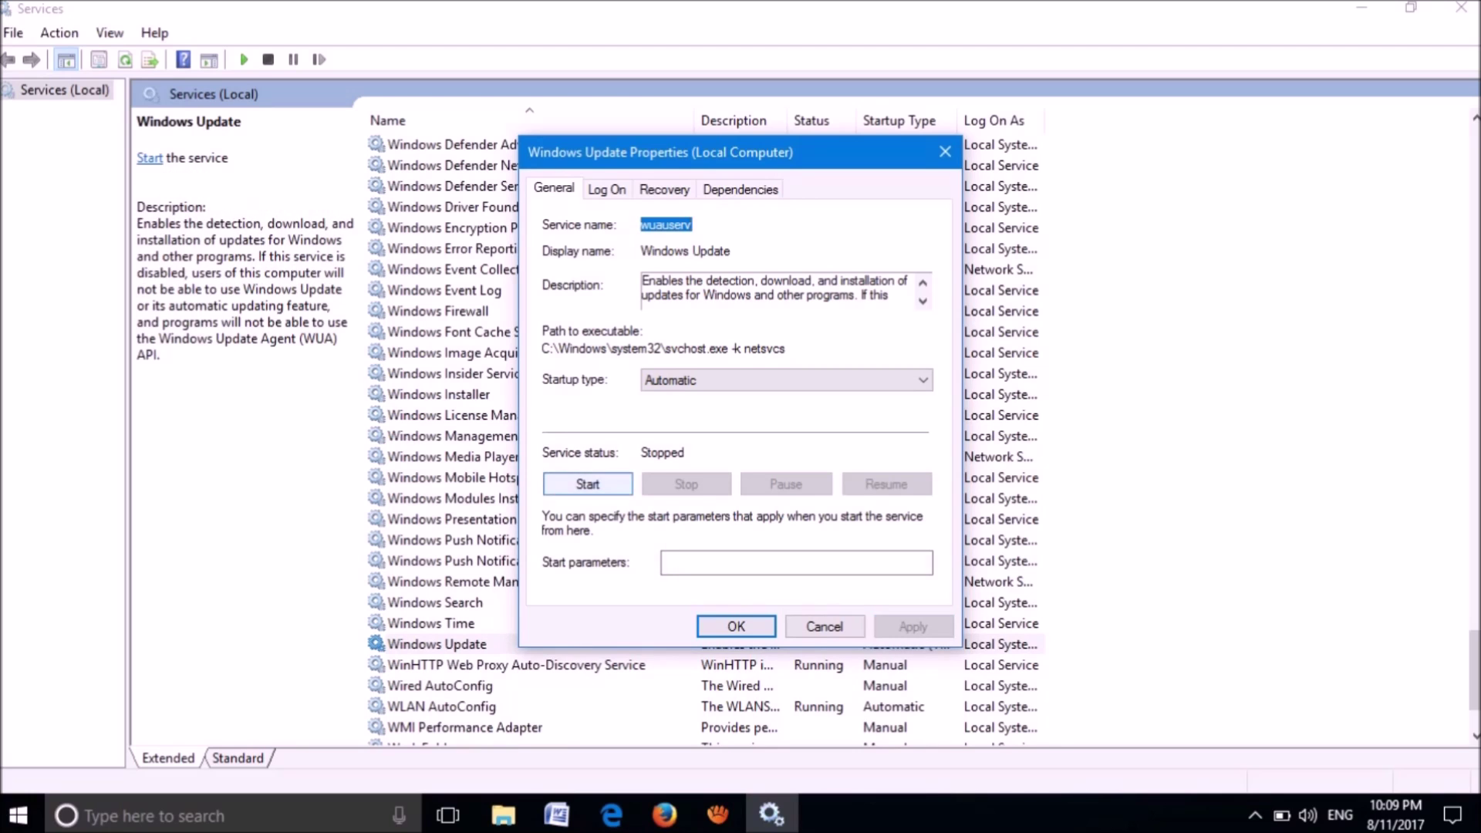
key("Return")
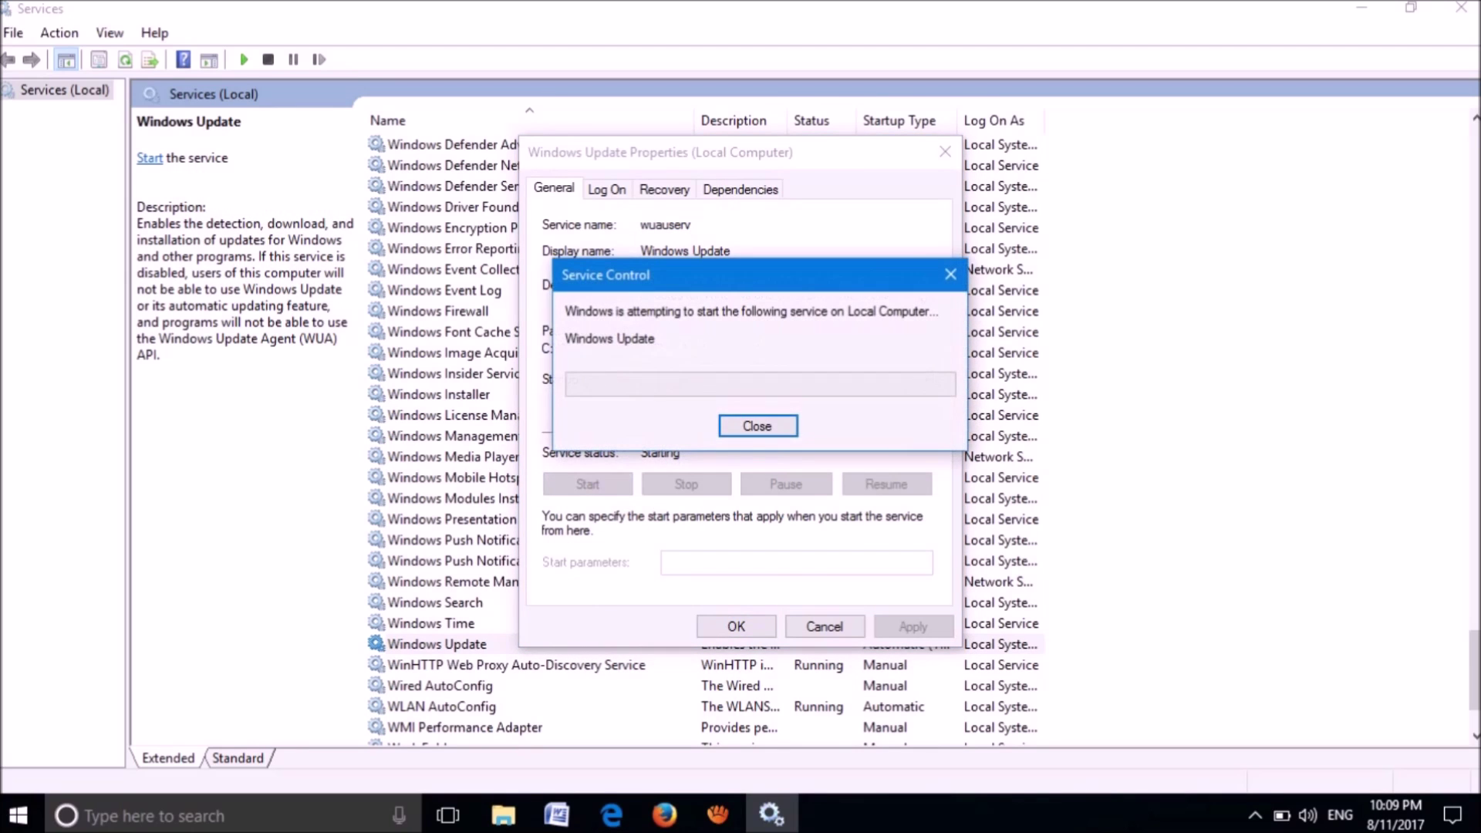